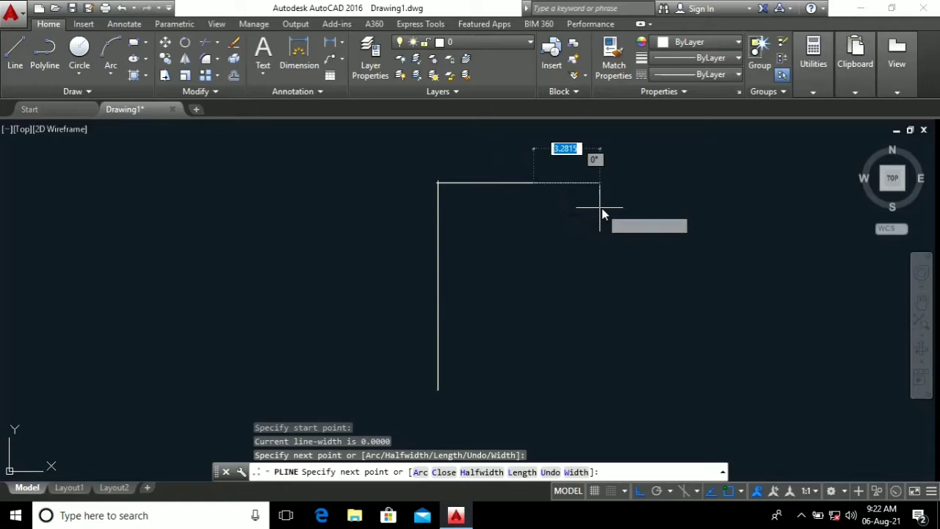
Continue the polyline from the upper edge with orthogonal segments going right, down, right, down, left, down and right as a stepped profile
click(602, 209)
click(602, 261)
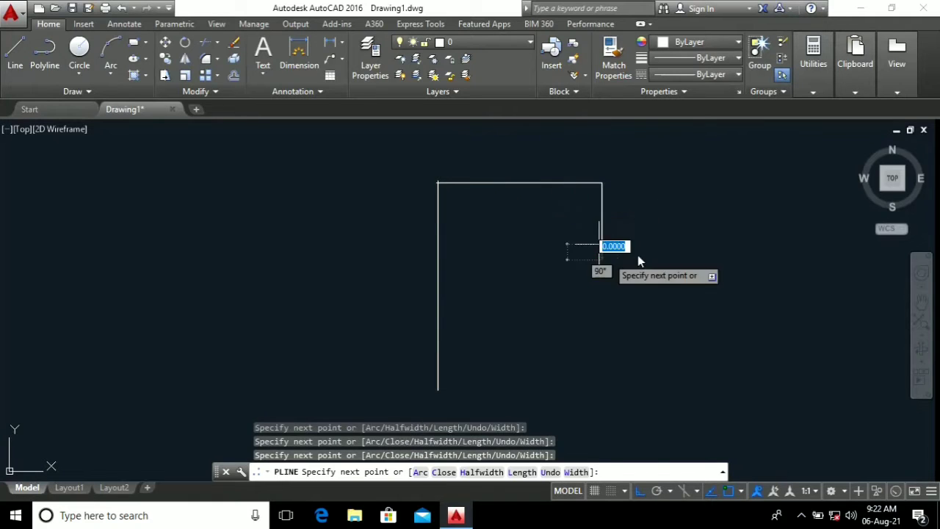
click(659, 307)
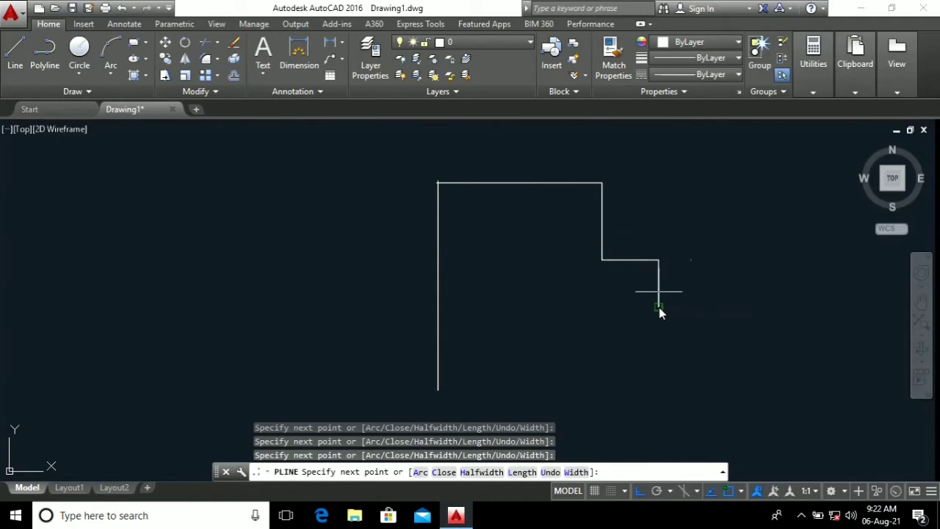
click(659, 307)
click(526, 312)
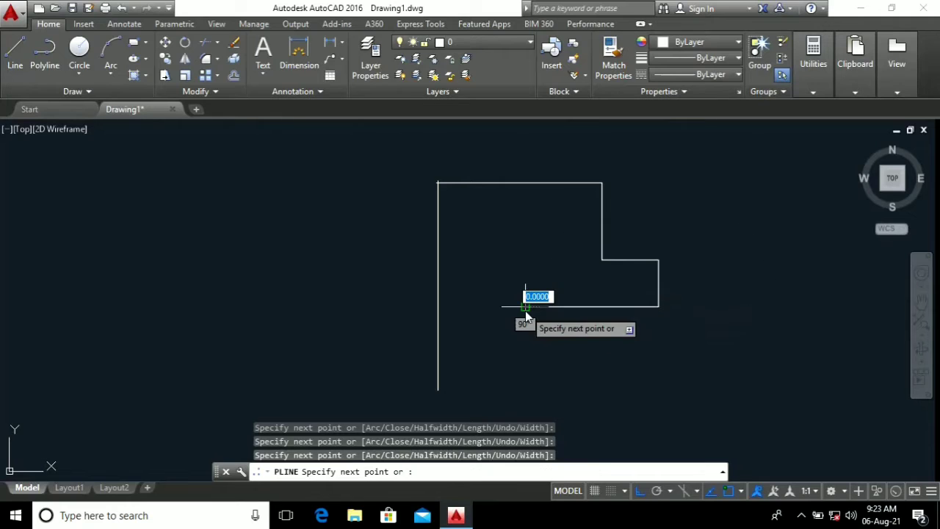
click(525, 358)
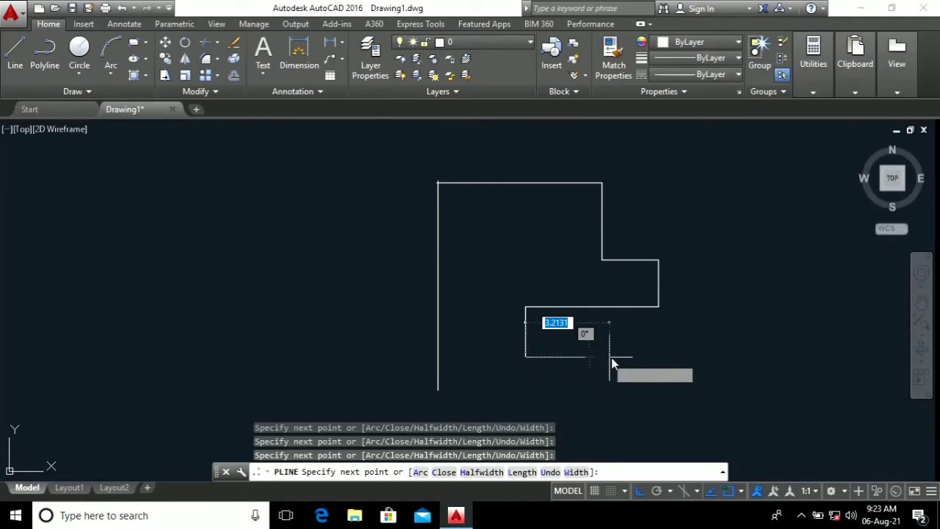
click(615, 358)
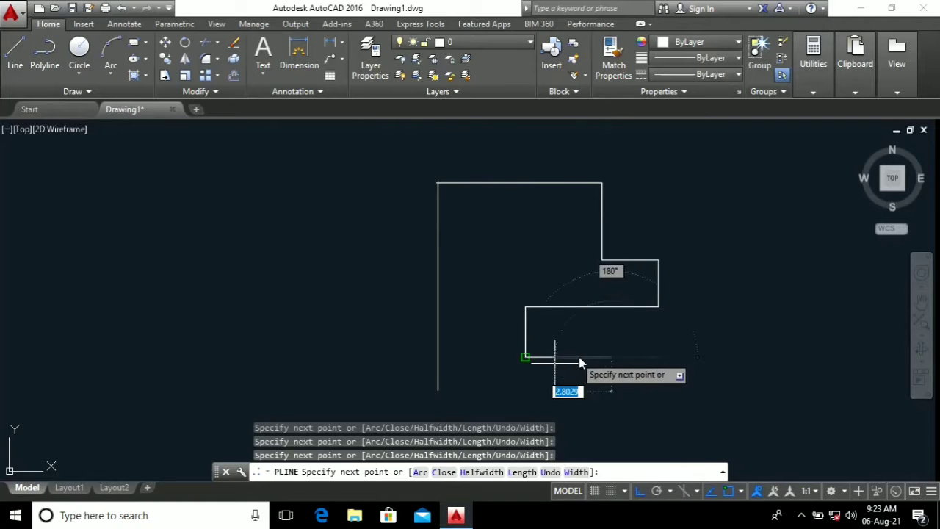
Finish the stepped polyline with a short downward segment and a lower edge running back to the vertical line's lower endpoint
click(597, 367)
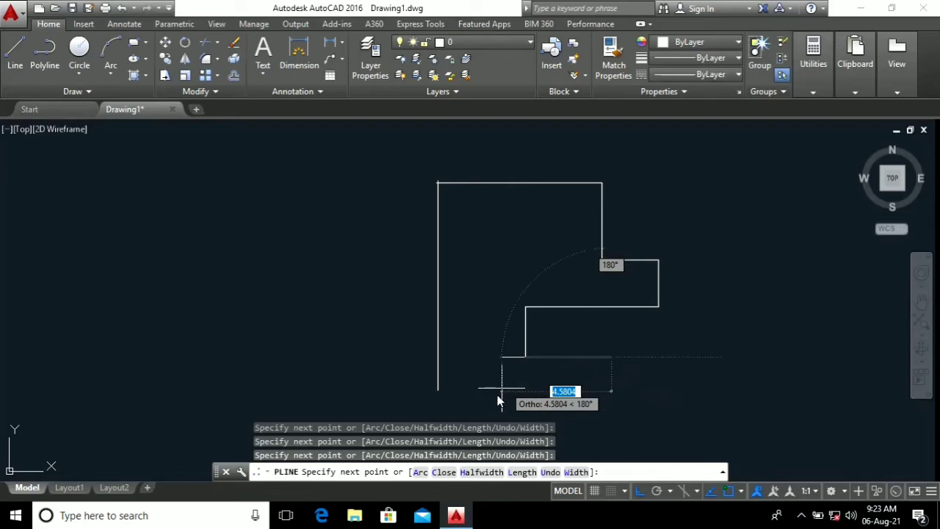
click(611, 371)
click(612, 389)
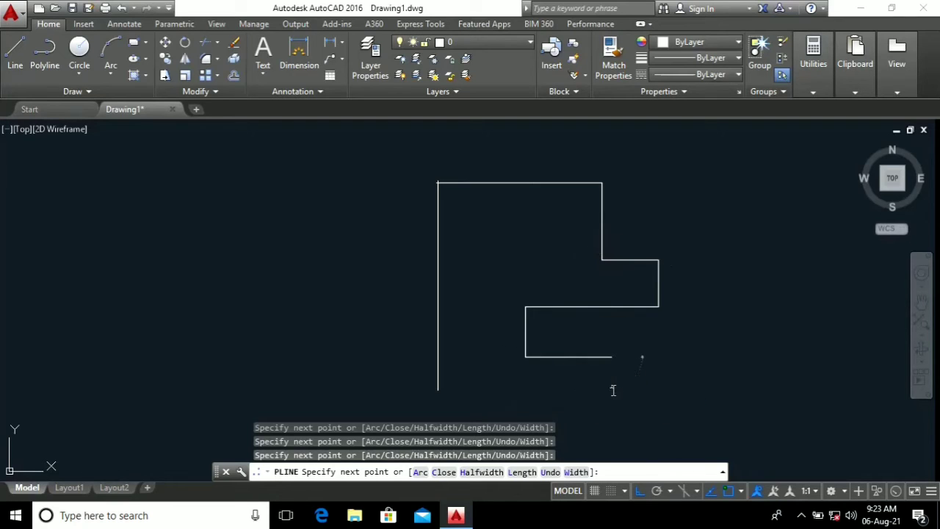
click(439, 391)
key(Escape)
key(Escape)
key(Escape)
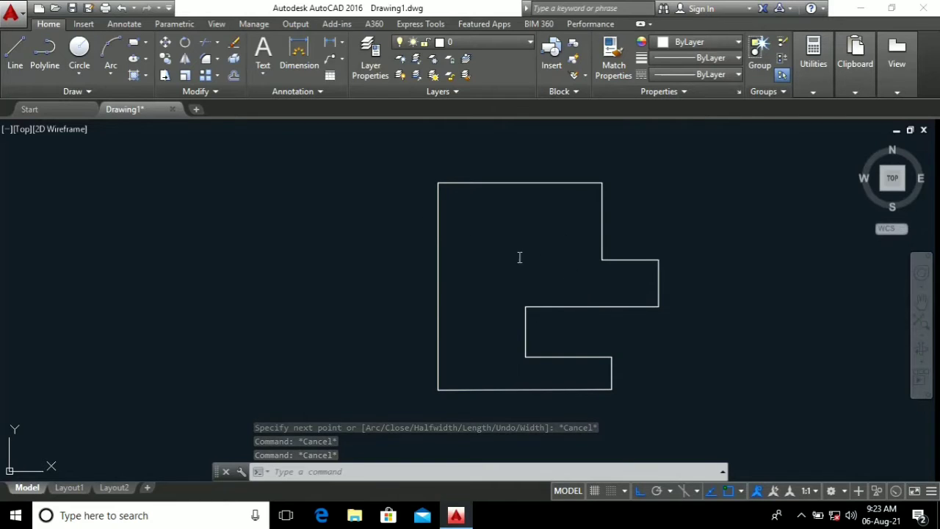
Mirror the stepped polyline about the vertical line, from its upper to its lower endpoint, without erasing the source object
click(186, 62)
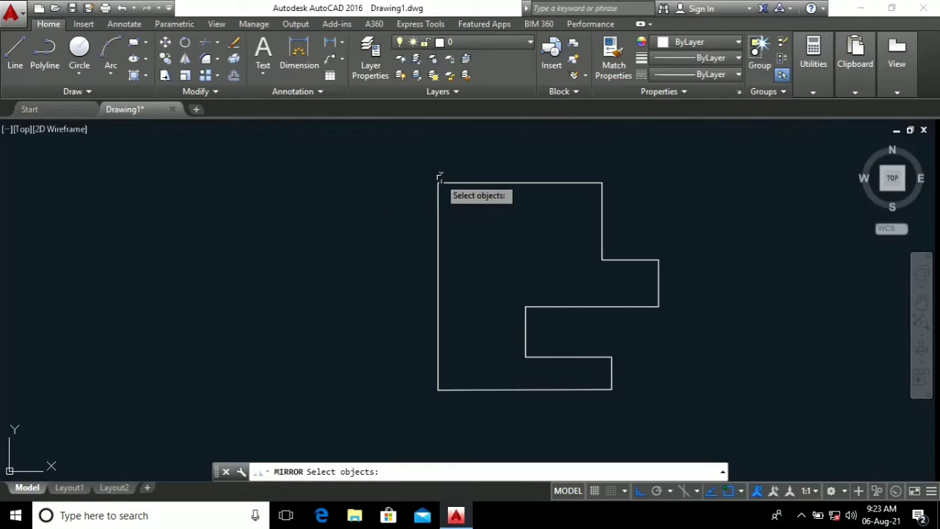
click(492, 184)
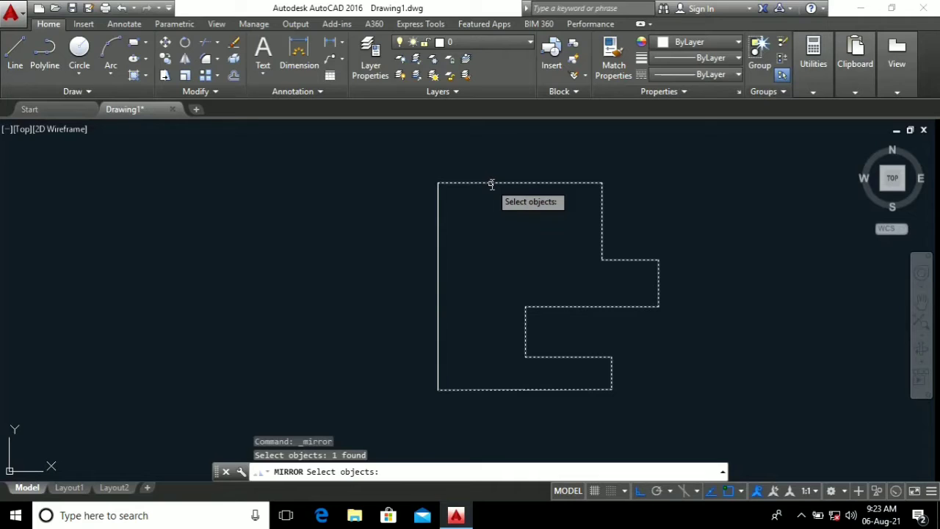
key(Return)
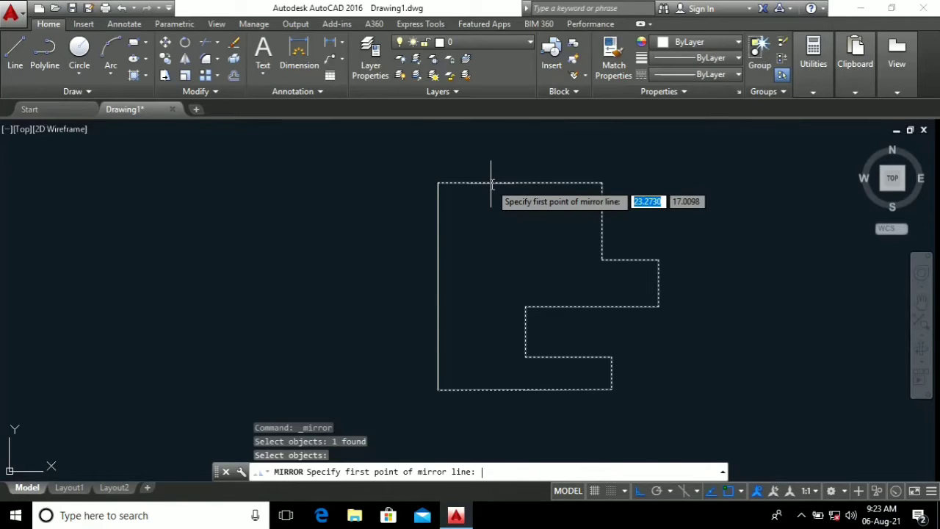
click(437, 183)
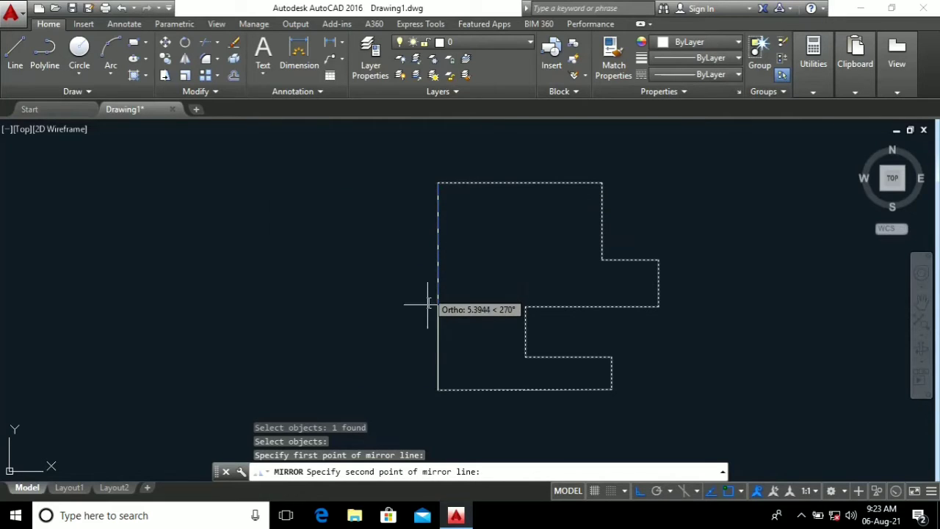
click(439, 390)
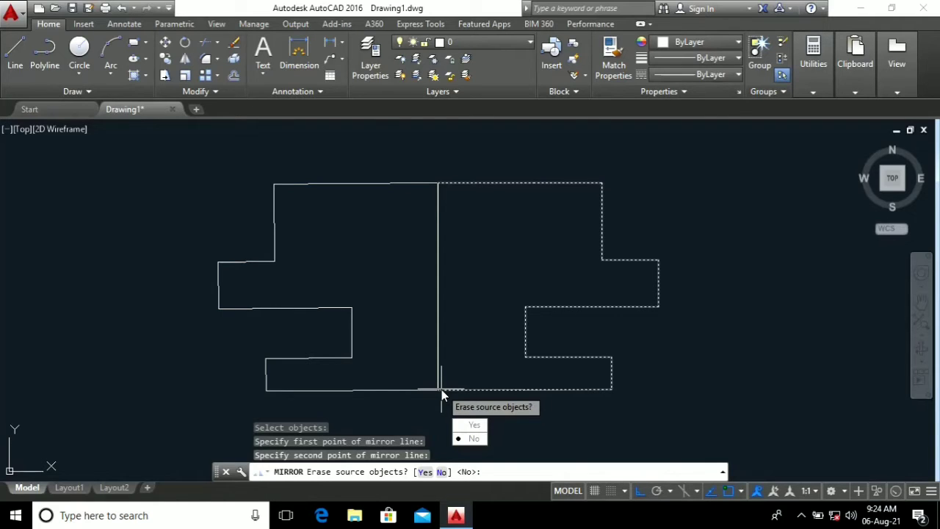
text(n)
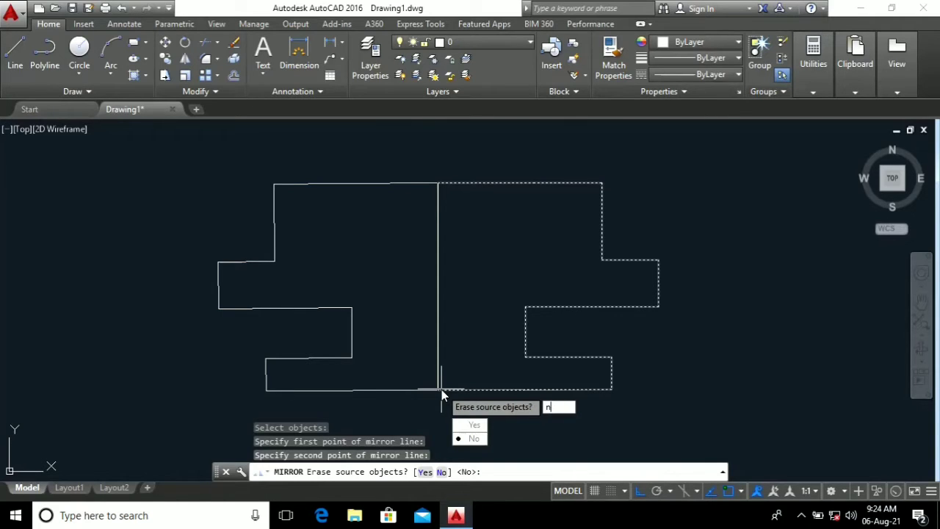
key(Return)
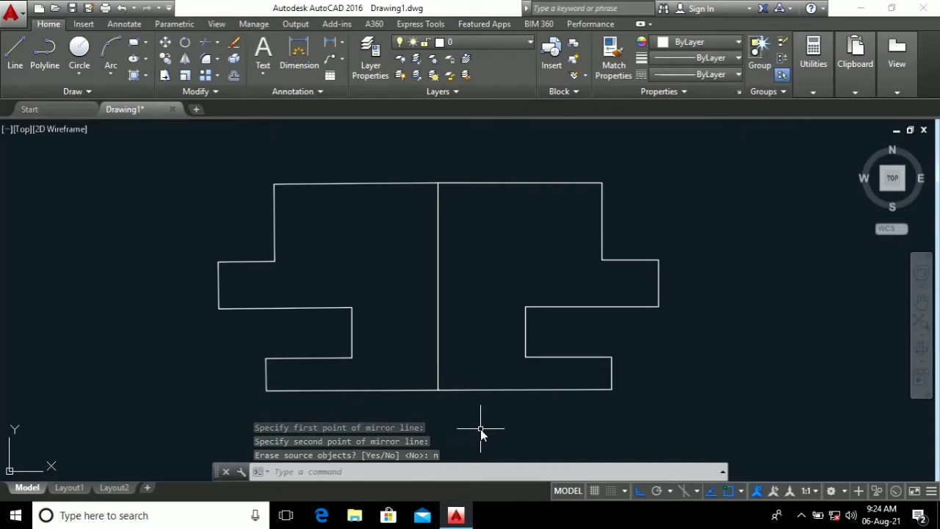
key(Escape)
key(Escape)
Erase the mirrored copy of the stepped profile on the left of the vertical line
drag(246, 160, 417, 435)
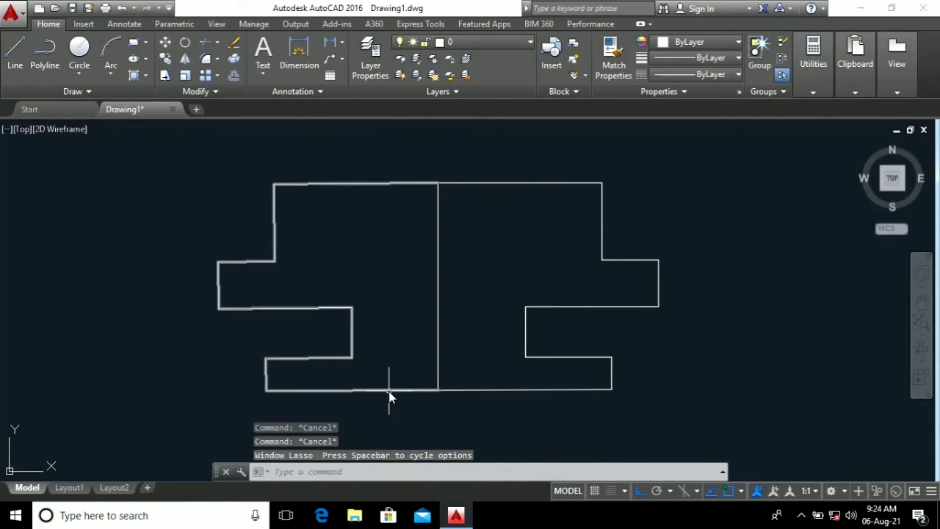
click(388, 389)
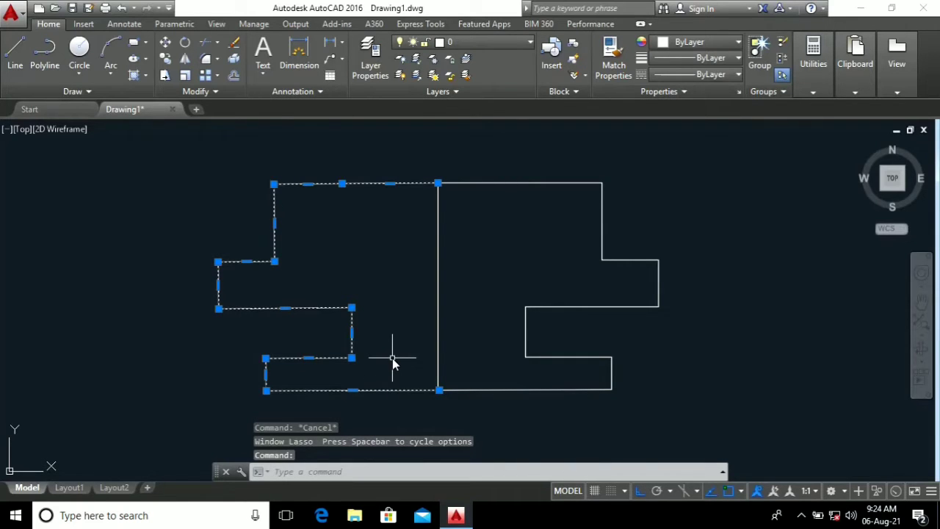
text(e)
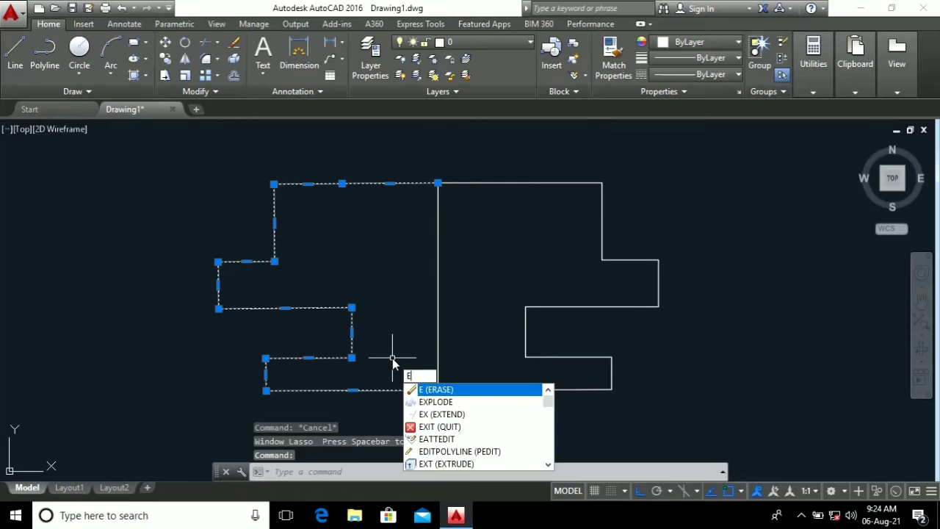
key(Return)
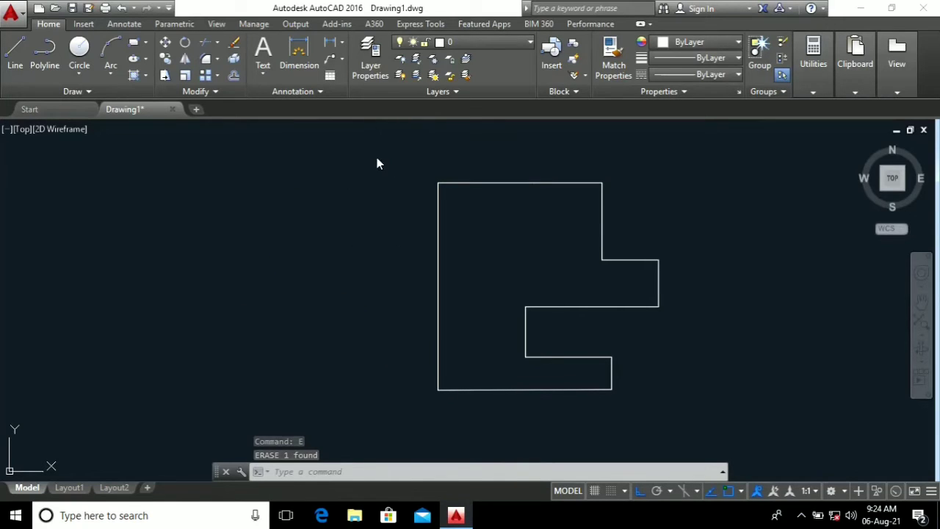
Erase all remaining objects from the drawing
mouse_move(381, 142)
mouse_down()
mouse_move(592, 316)
mouse_move(615, 422)
mouse_up()
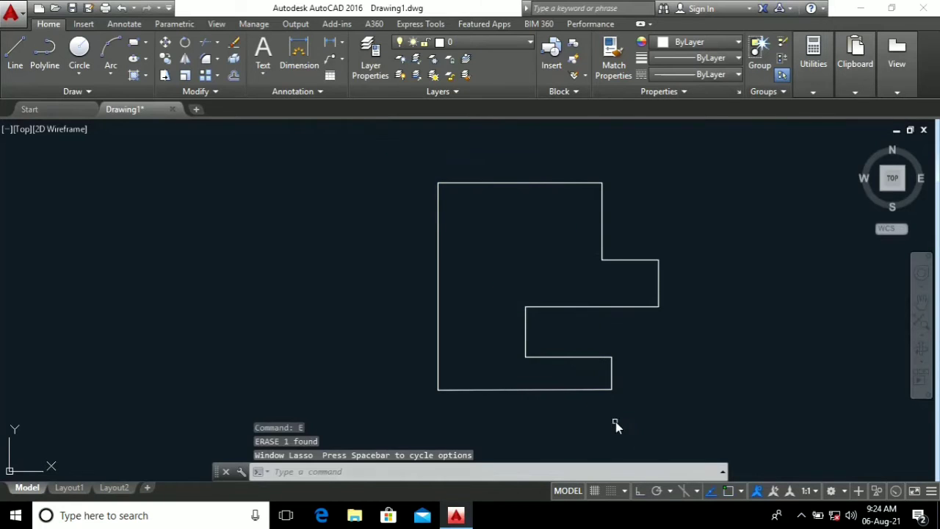
key(ctrl+a)
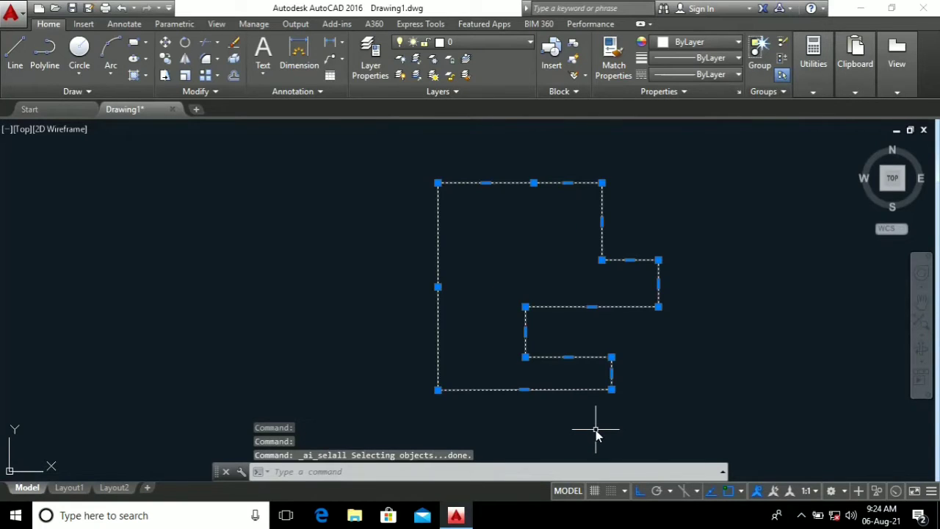
key(Delete)
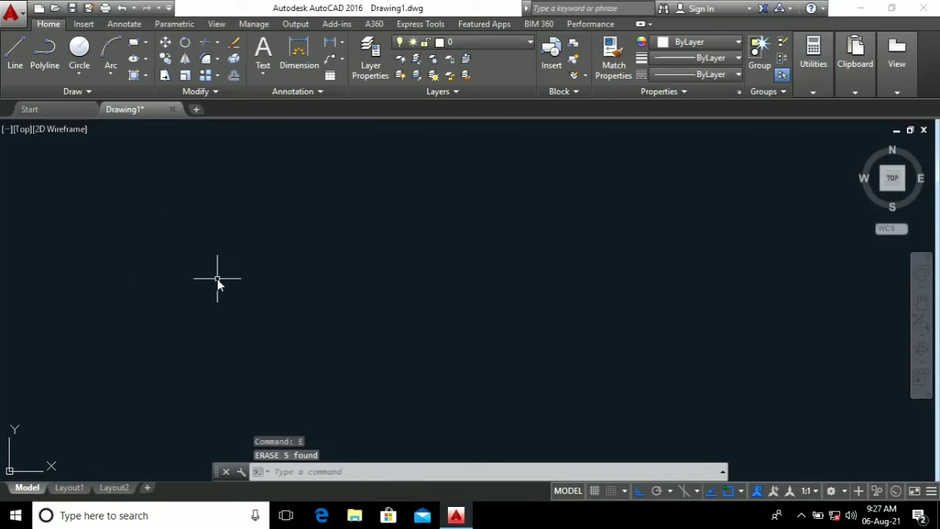
Draw a vertical line down the middle of the empty drawing area with Ortho on
click(15, 53)
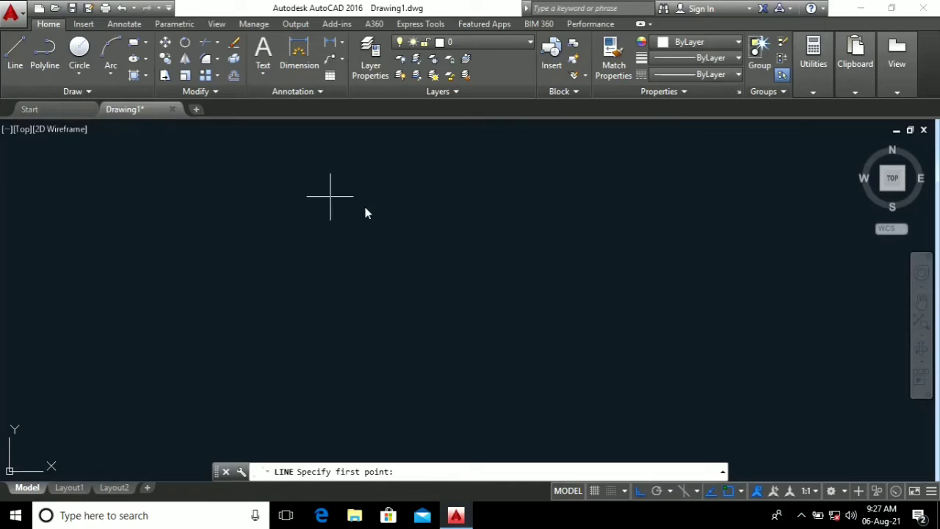
click(410, 179)
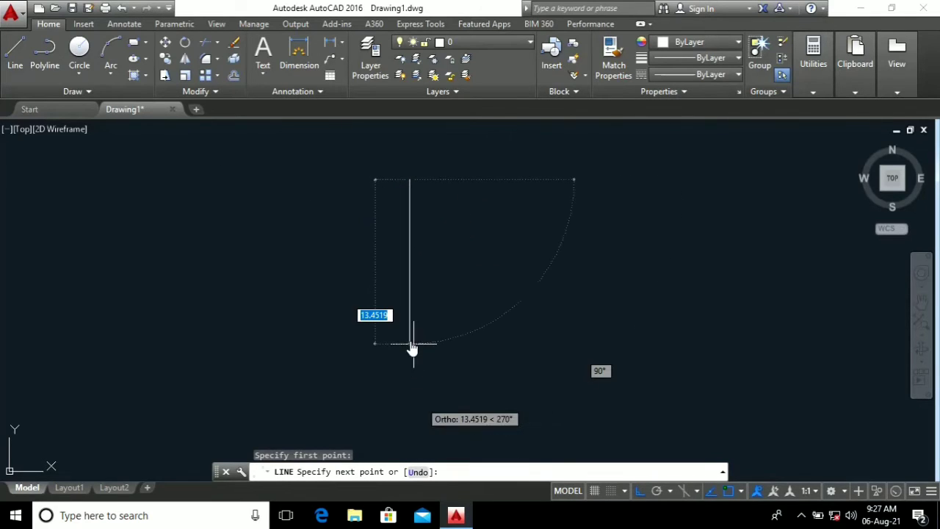
click(411, 382)
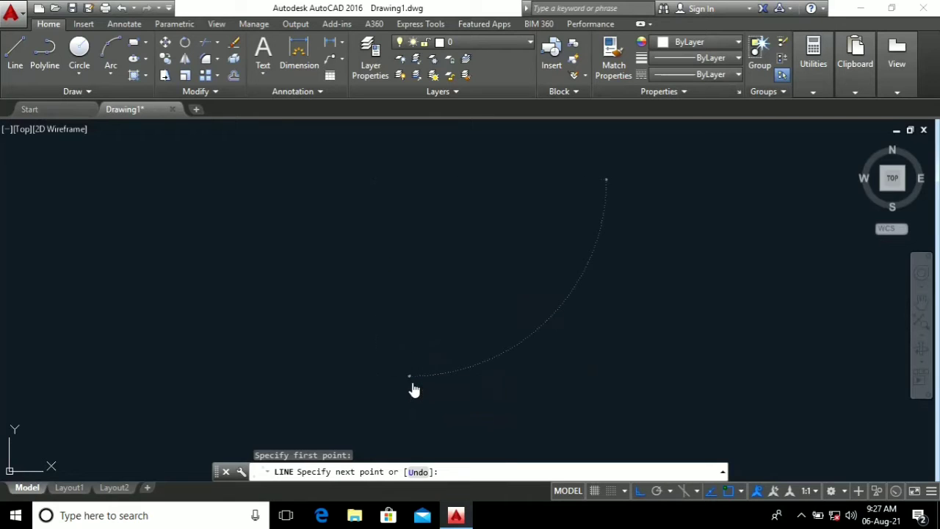
key(Escape)
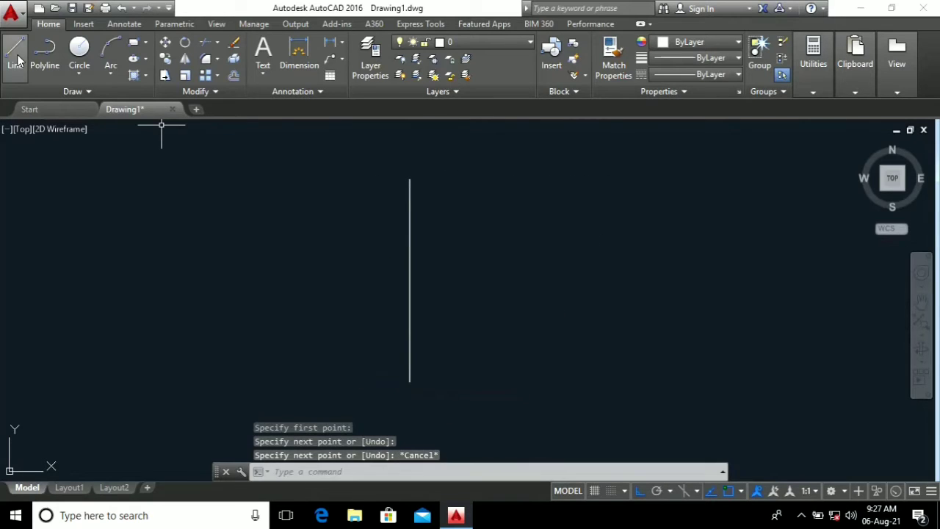
Draw a horizontal line that crosses the vertical line near its middle and extends to both sides
click(12, 53)
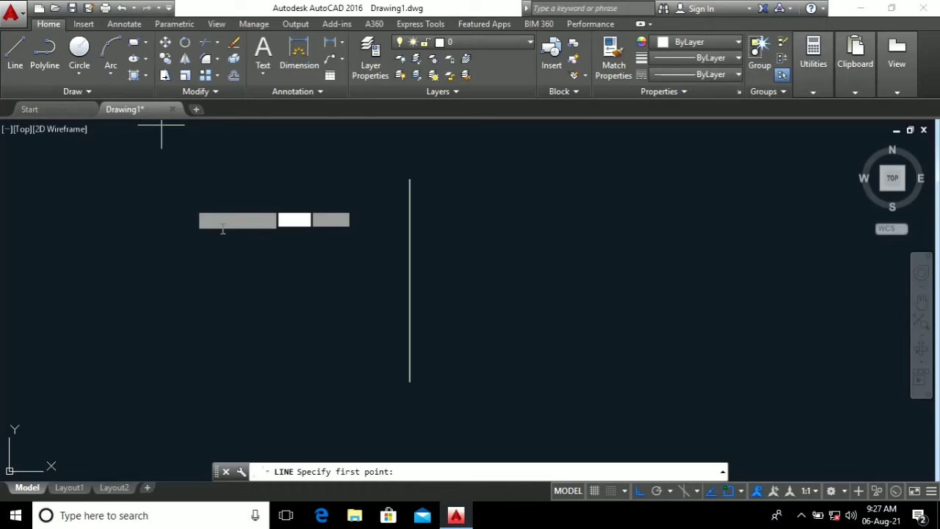
click(205, 273)
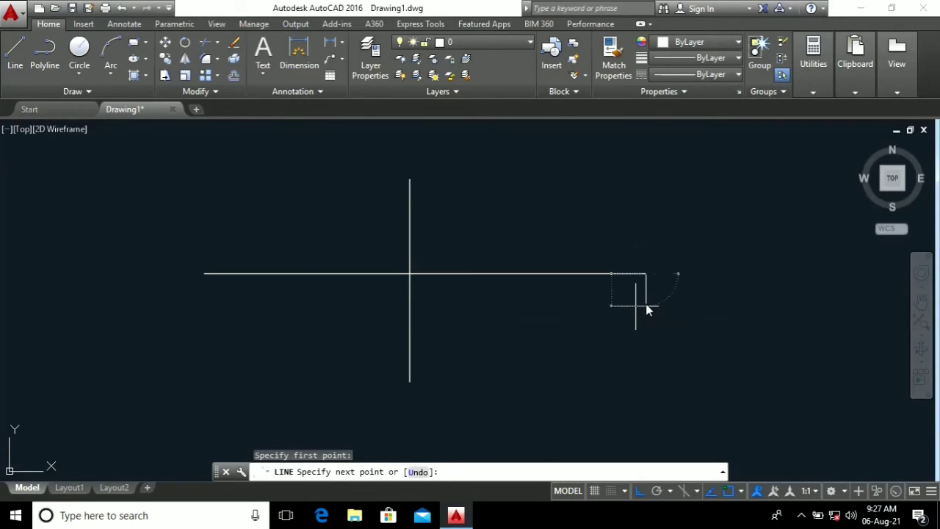
click(646, 308)
key(Escape)
key(Escape)
key(Escape)
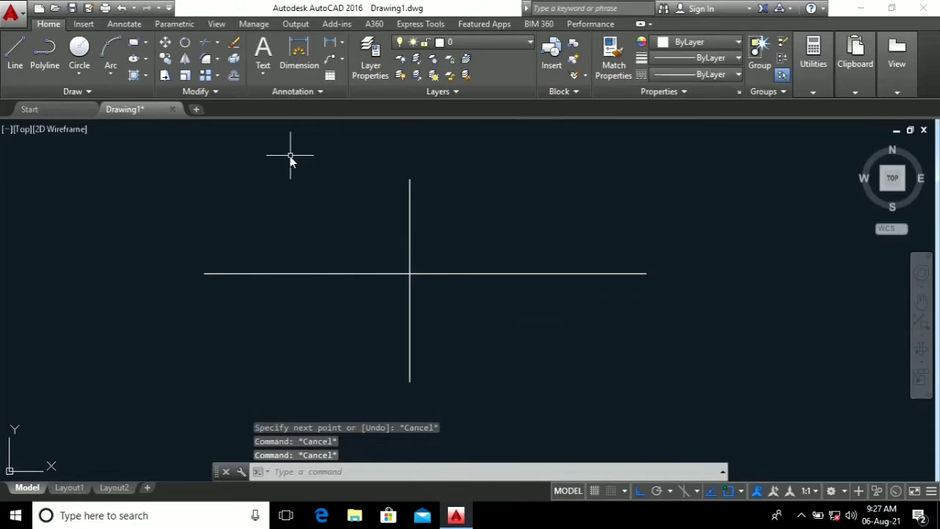
Draw a circle centred on the right endpoint of the horizontal line
click(81, 48)
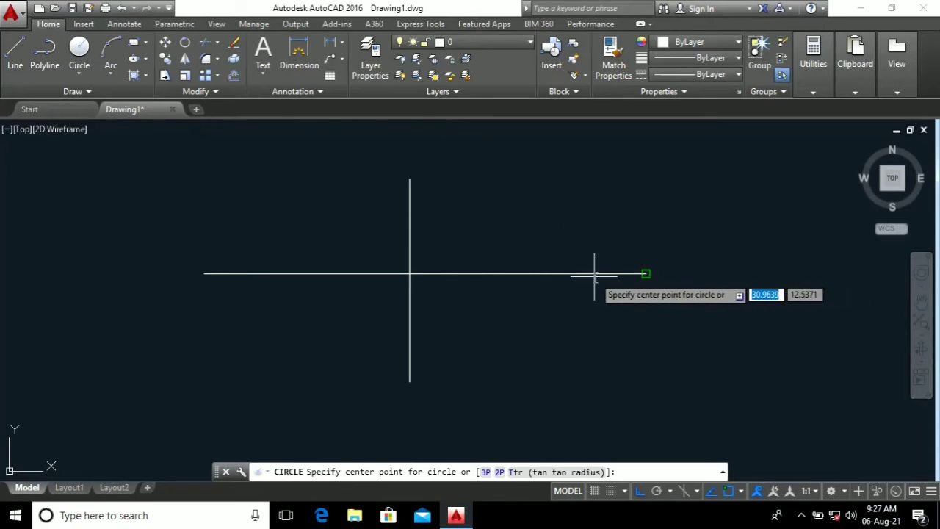
click(648, 274)
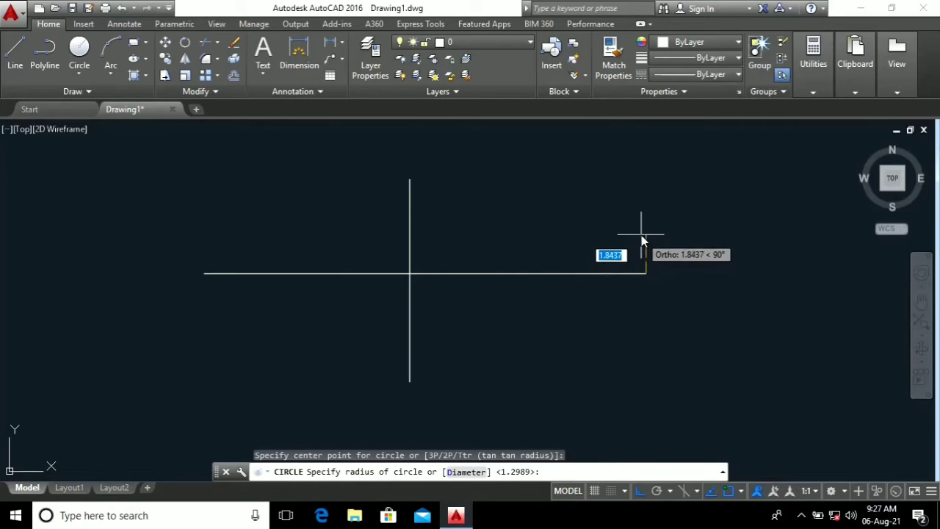
click(647, 228)
key(Escape)
key(Escape)
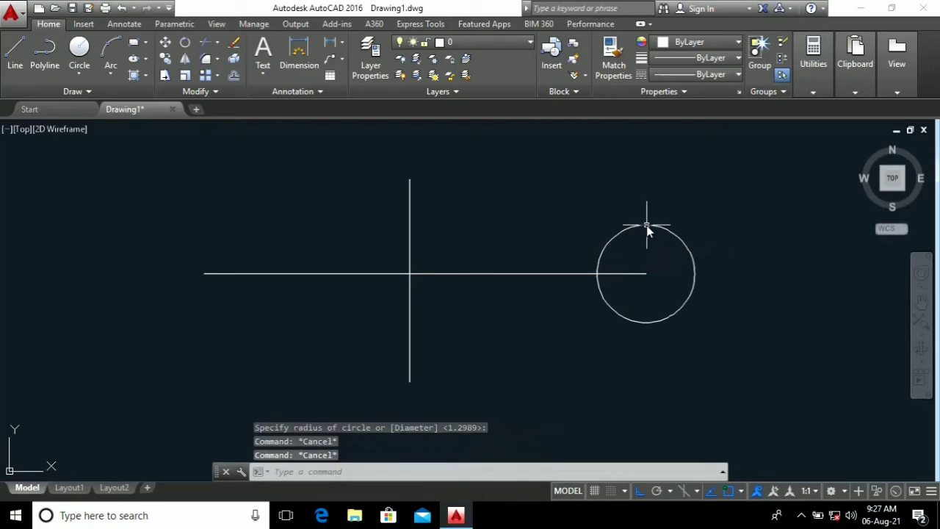
click(13, 53)
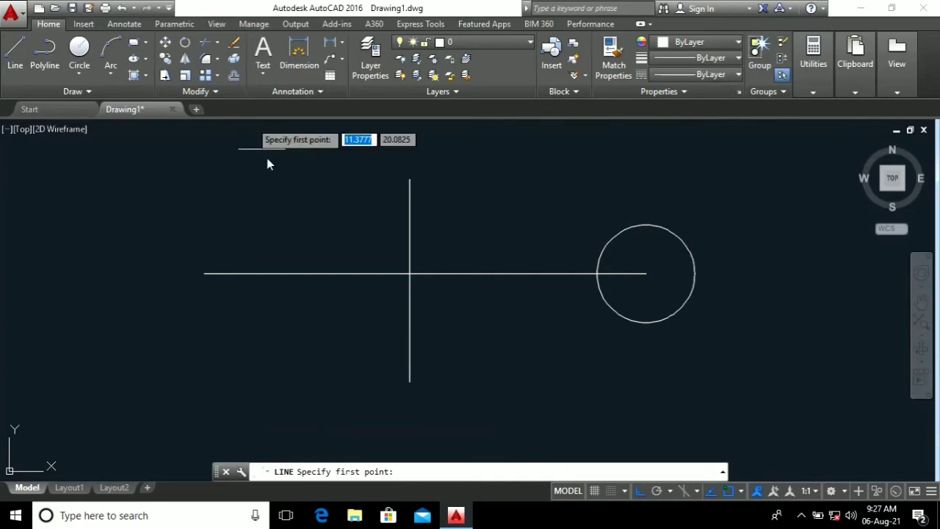
click(638, 494)
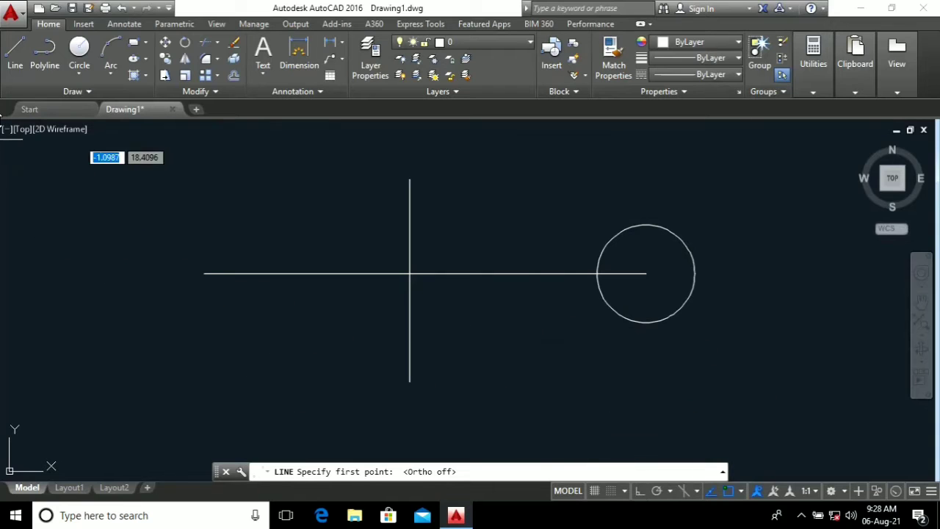
click(15, 50)
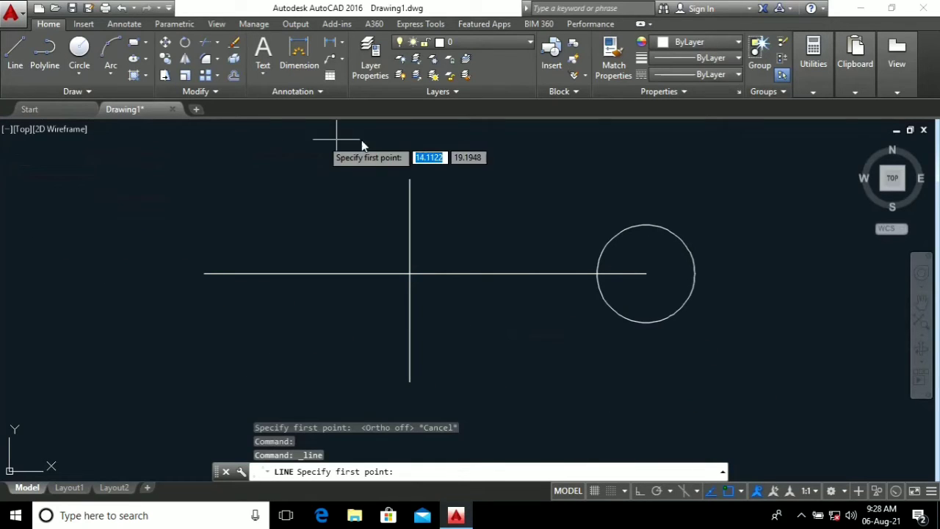
click(410, 180)
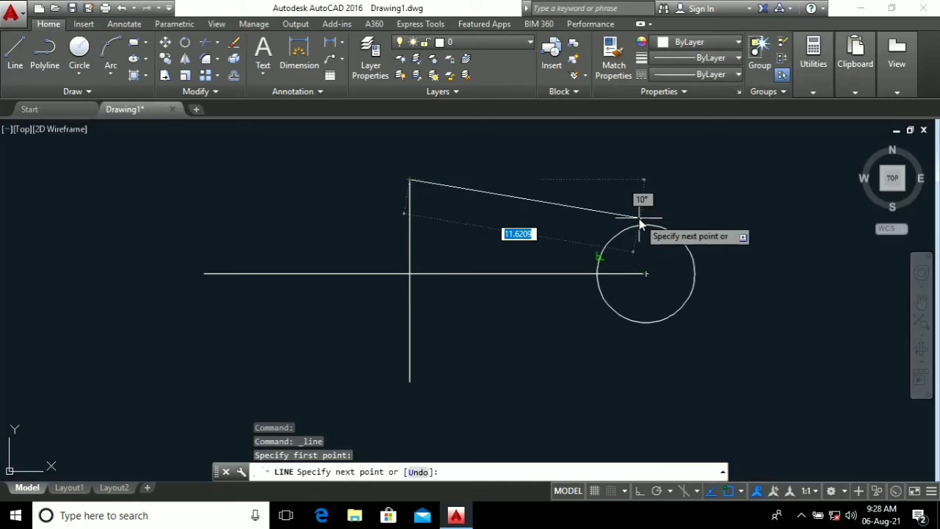
key(Escape)
key(Escape)
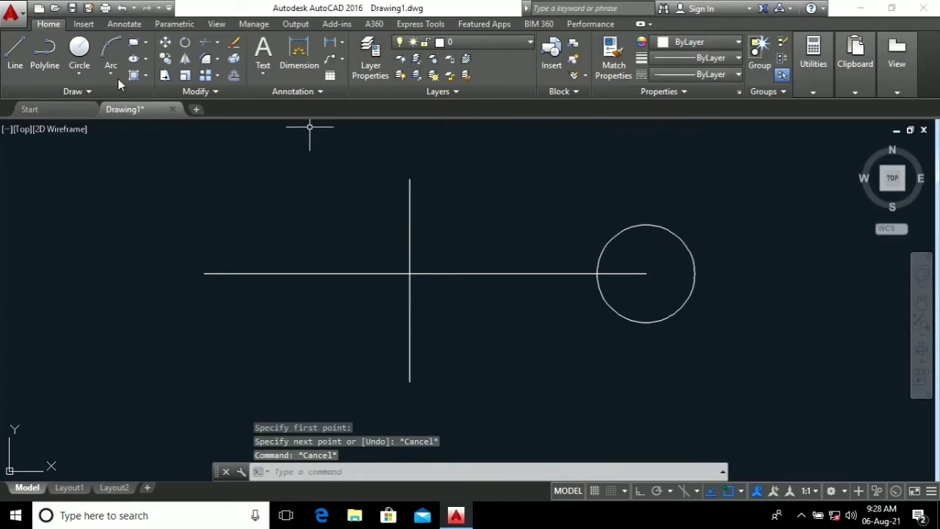
With Ortho on, draw a vertical line from the circle's centre upward to a point above the circle
click(16, 58)
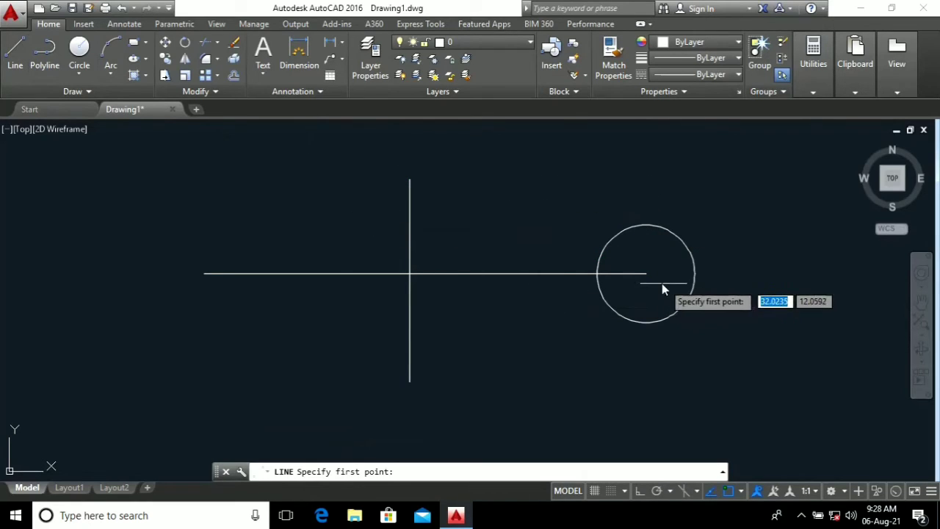
click(645, 275)
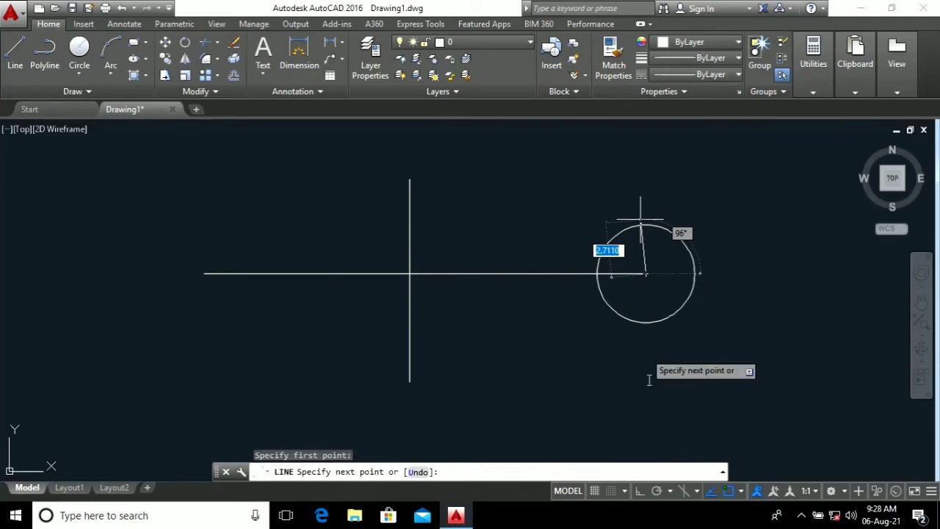
click(641, 493)
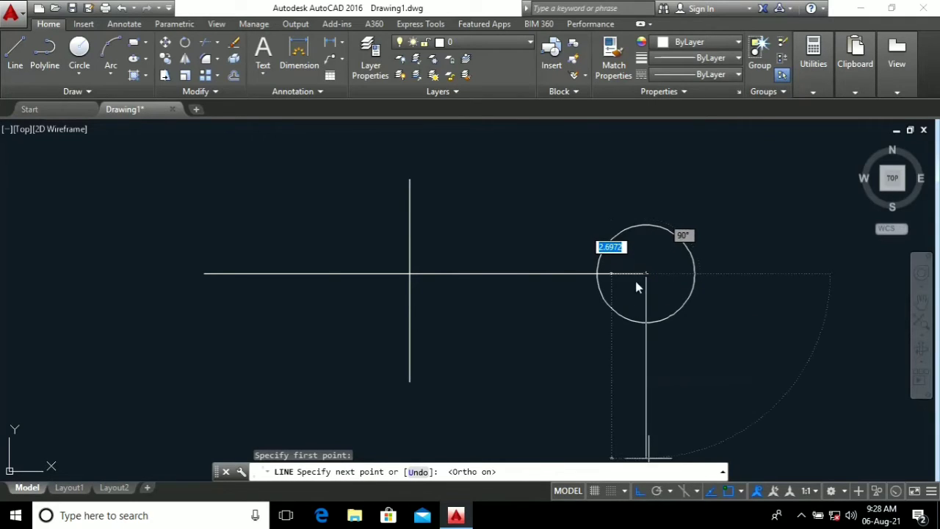
click(596, 168)
key(Escape)
key(Escape)
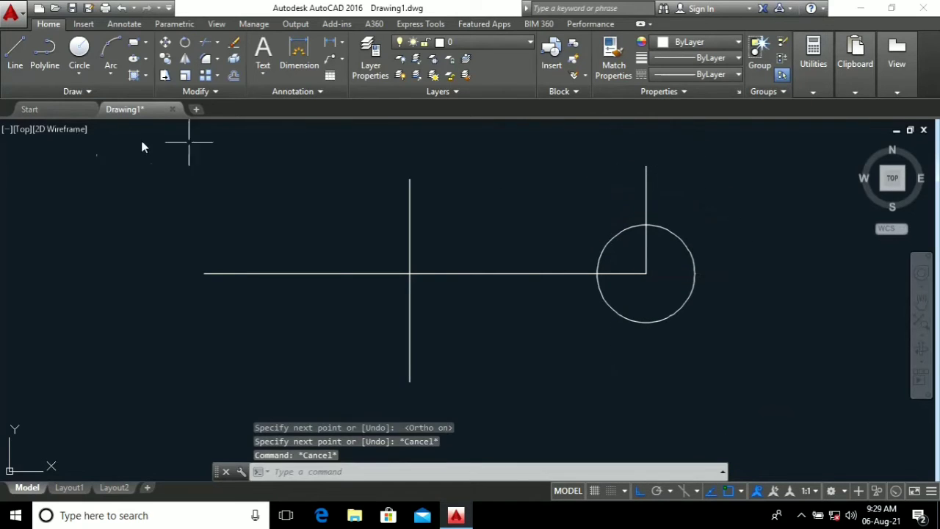
Draw a vertical line from the circle's centre downward to a point below the circle
click(15, 53)
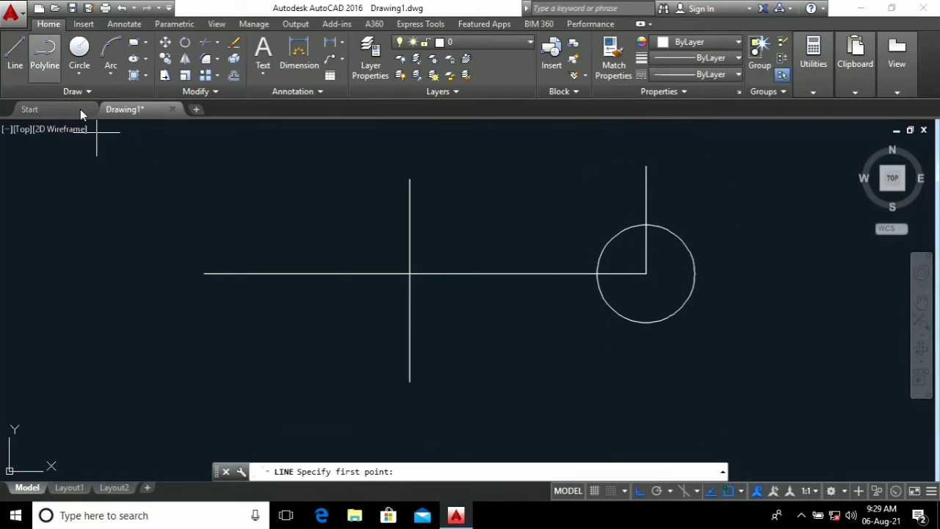
click(647, 275)
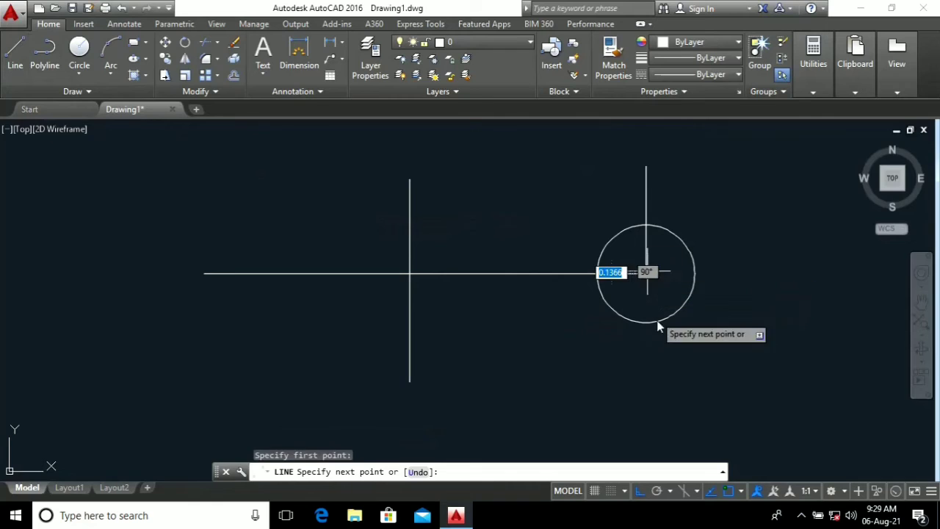
click(659, 365)
key(Escape)
key(Escape)
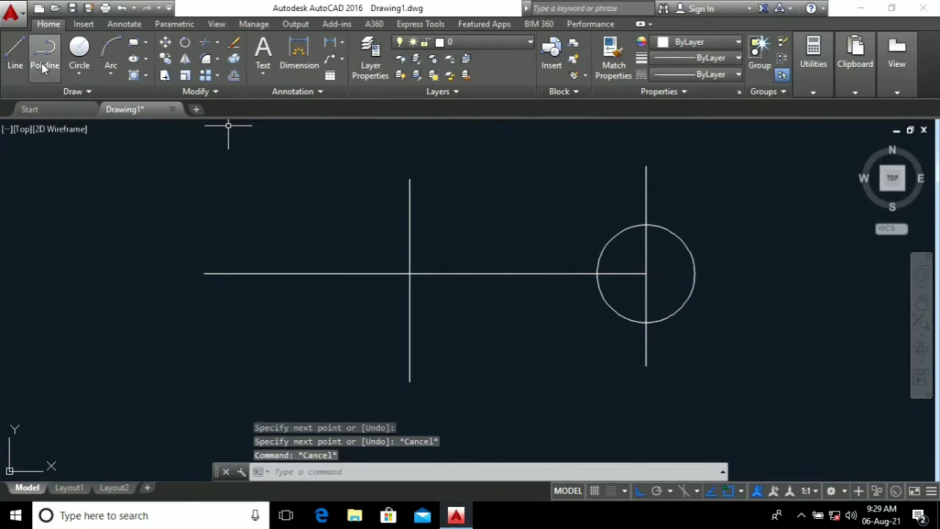
With Ortho off, draw a sloping line from the upper end of the middle vertical line to the circle's top point
click(14, 50)
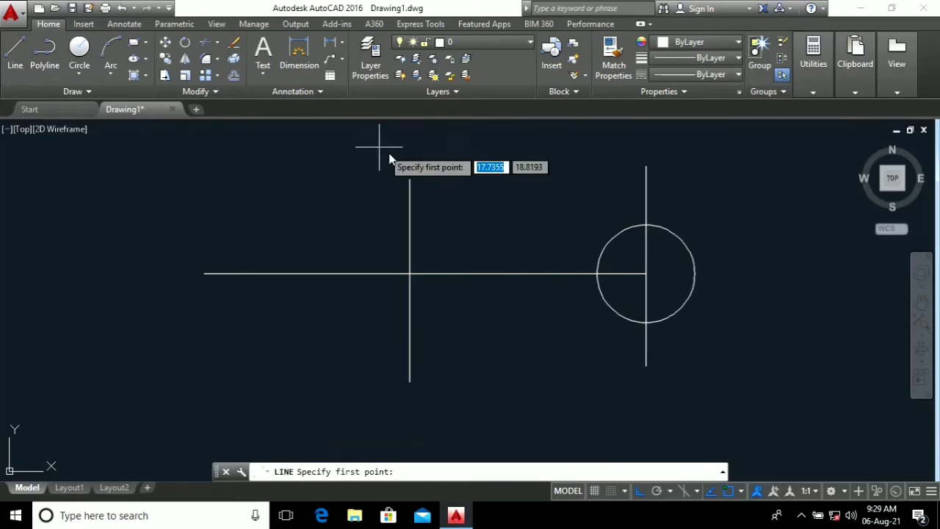
click(405, 176)
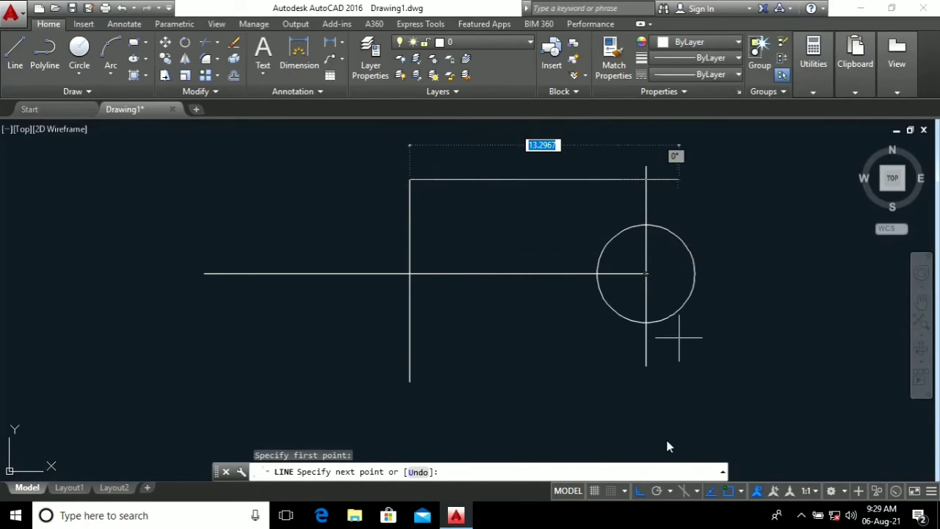
click(639, 491)
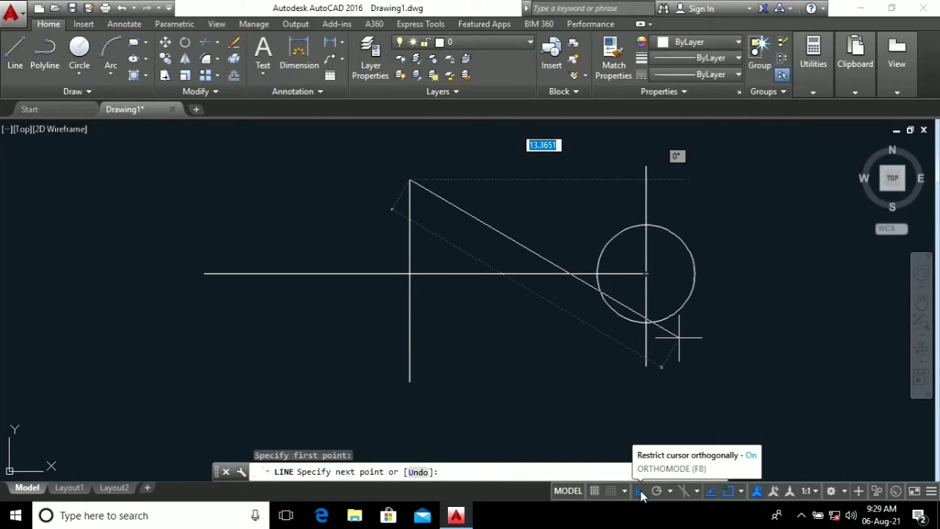
click(646, 225)
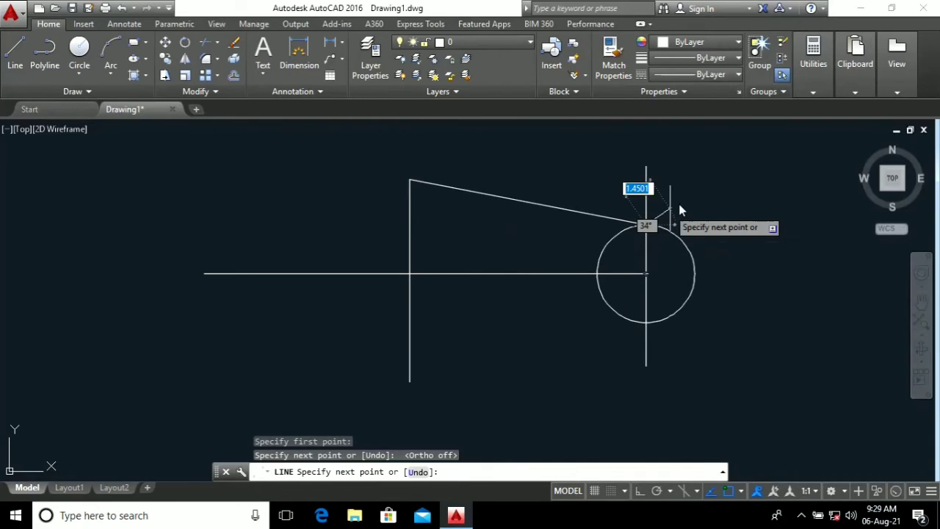
key(Escape)
key(Escape)
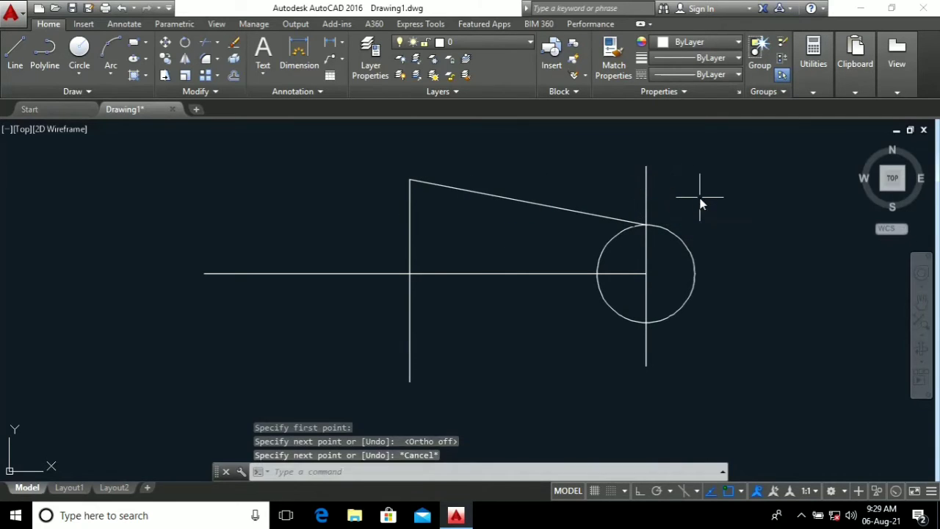
click(7, 59)
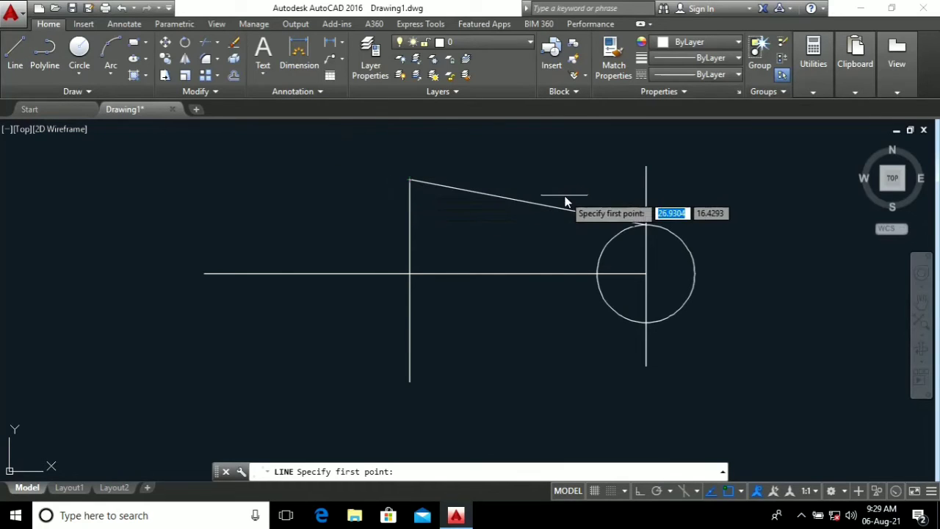
key(Escape)
key(Escape)
key(Escape)
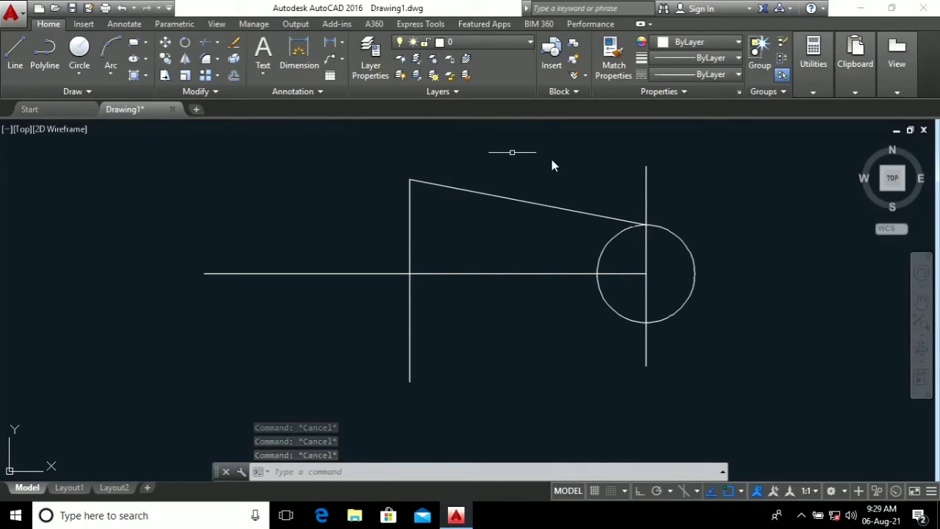
click(230, 164)
key(Escape)
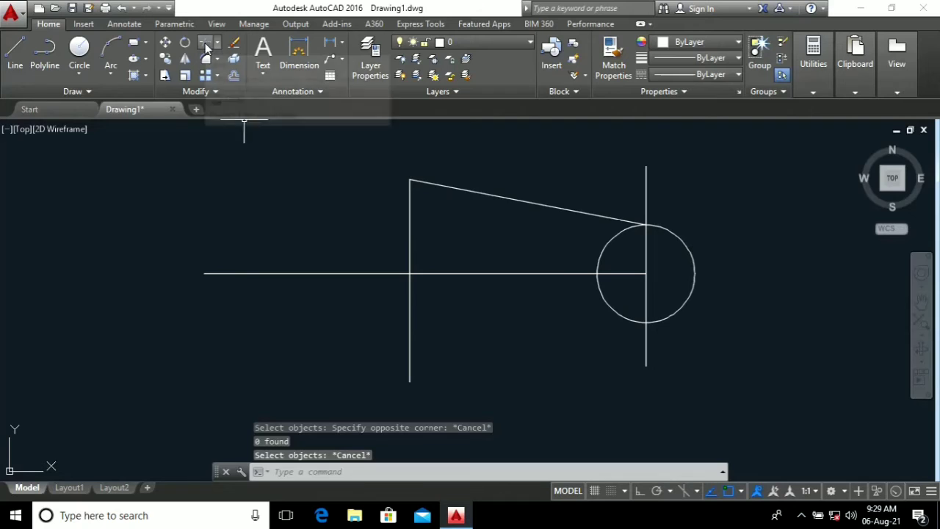
Trim the vertical line above the circle and the circle's left half, using the circle and both vertical lines through it as cutting edges
click(207, 42)
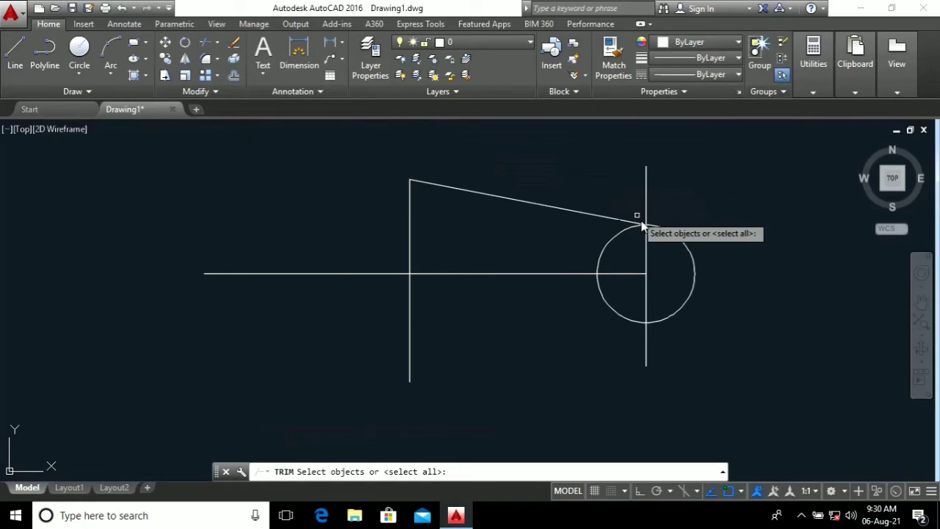
click(661, 228)
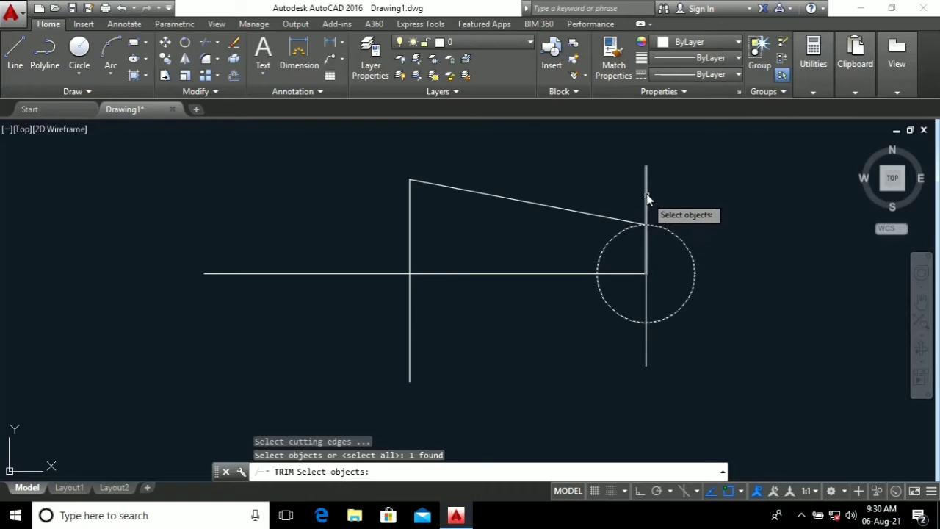
click(647, 193)
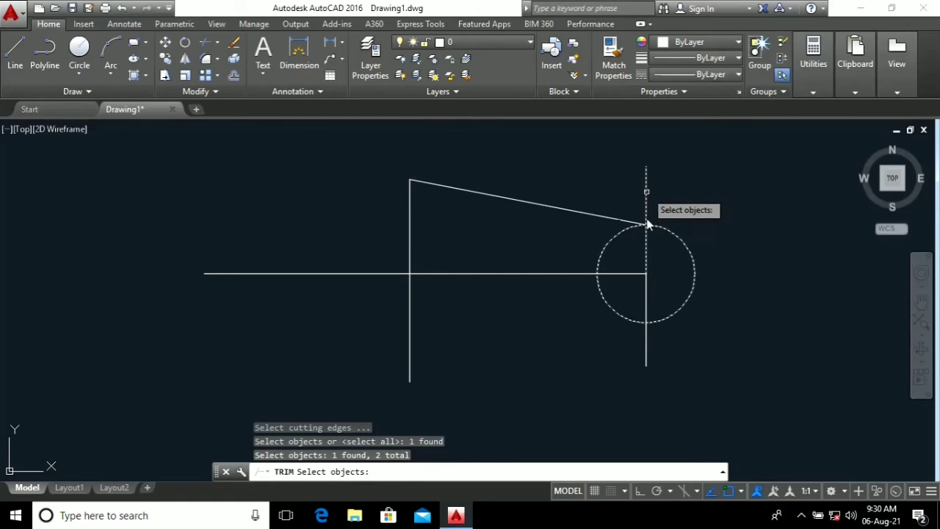
click(653, 294)
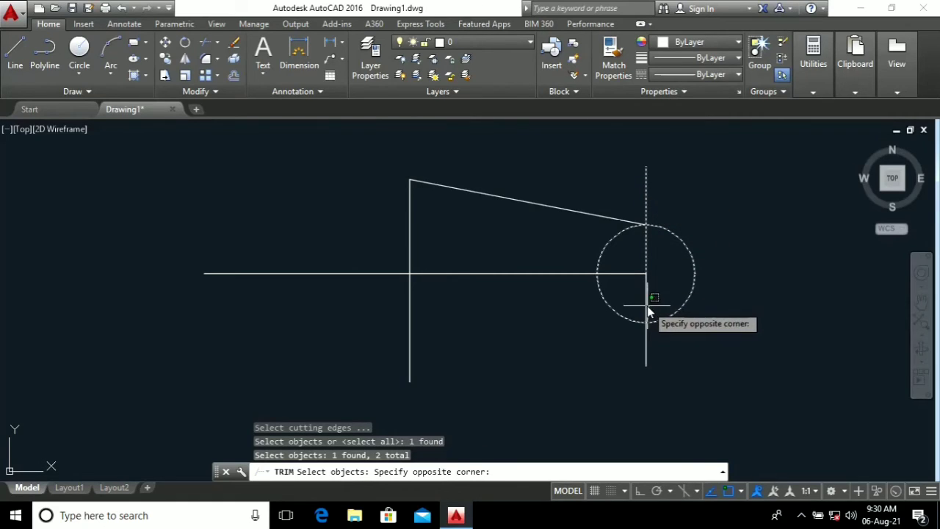
key(Escape)
click(646, 297)
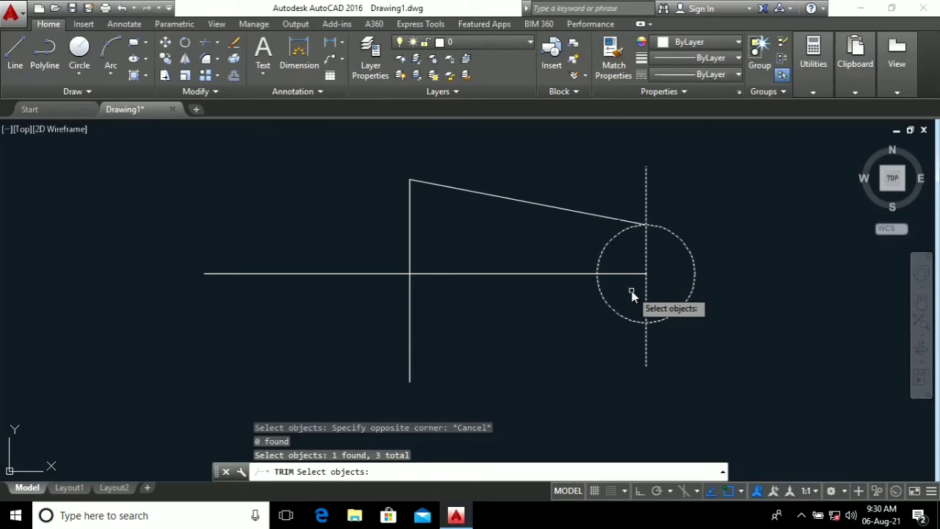
key(Return)
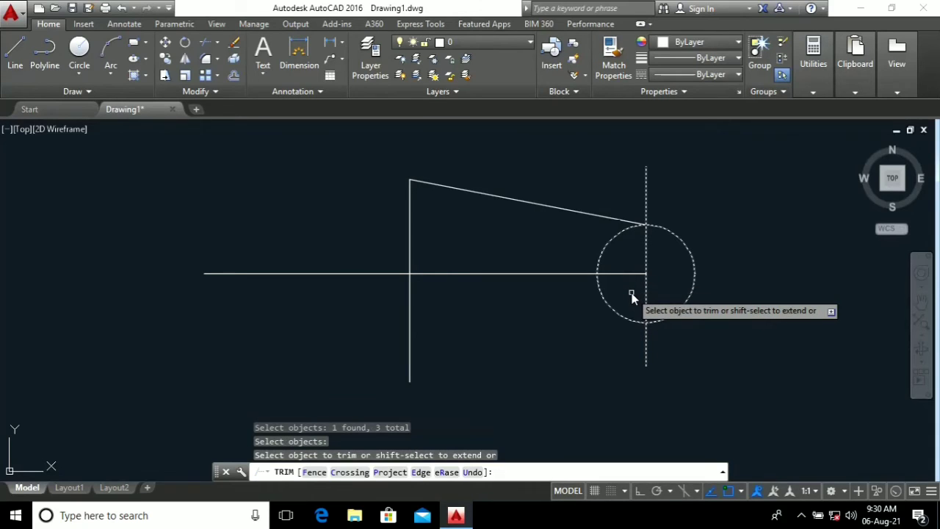
click(648, 196)
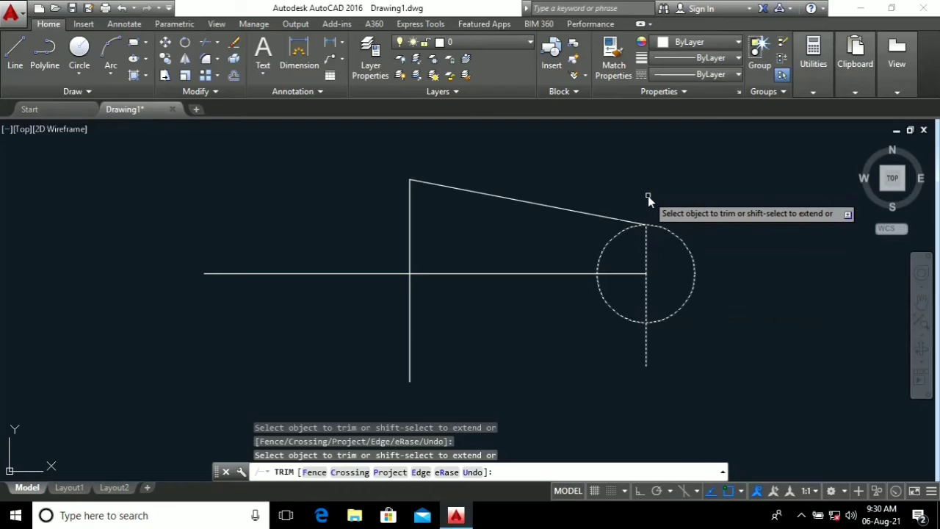
click(619, 236)
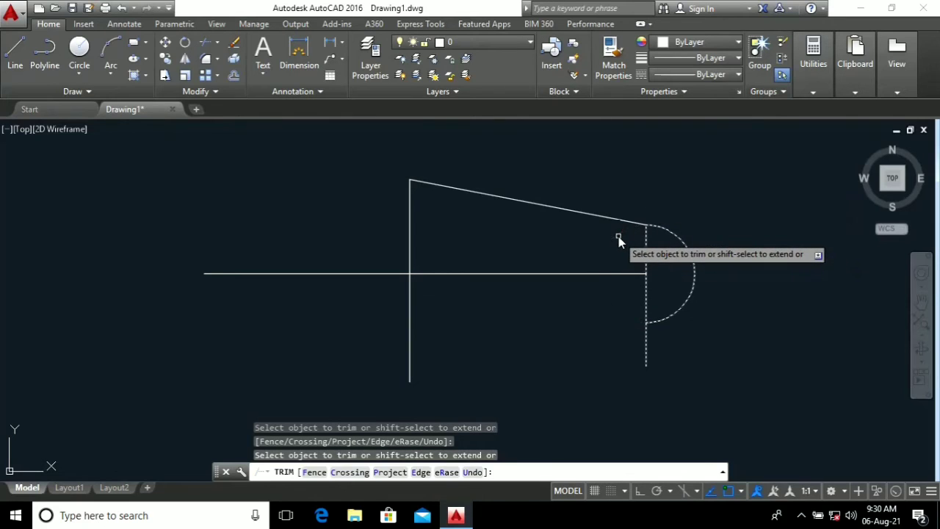
click(647, 262)
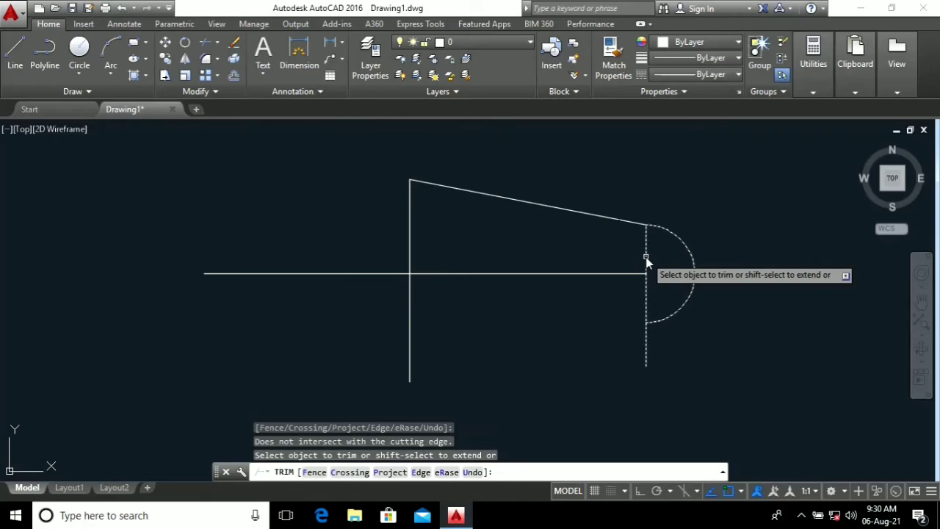
key(Escape)
Erase the two remaining vertical line segments at the semicircle's open side
click(646, 257)
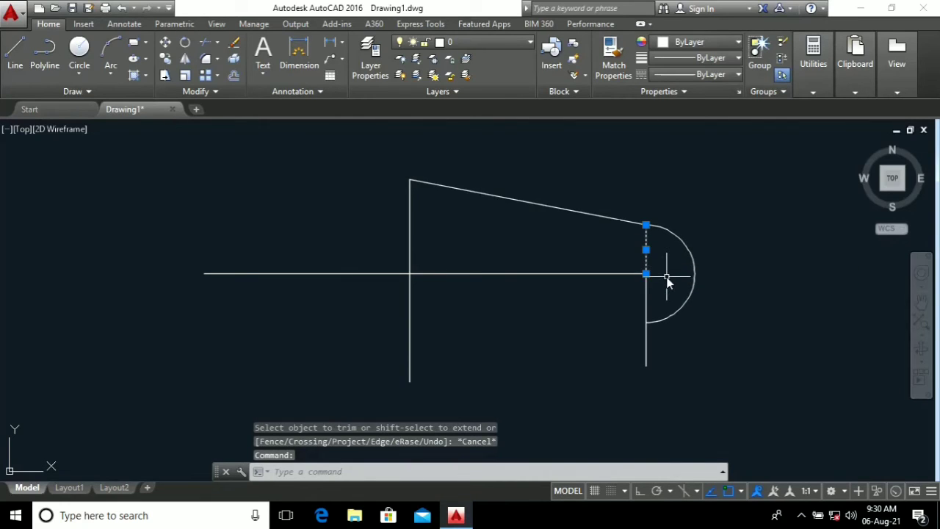
text(e)
key(Return)
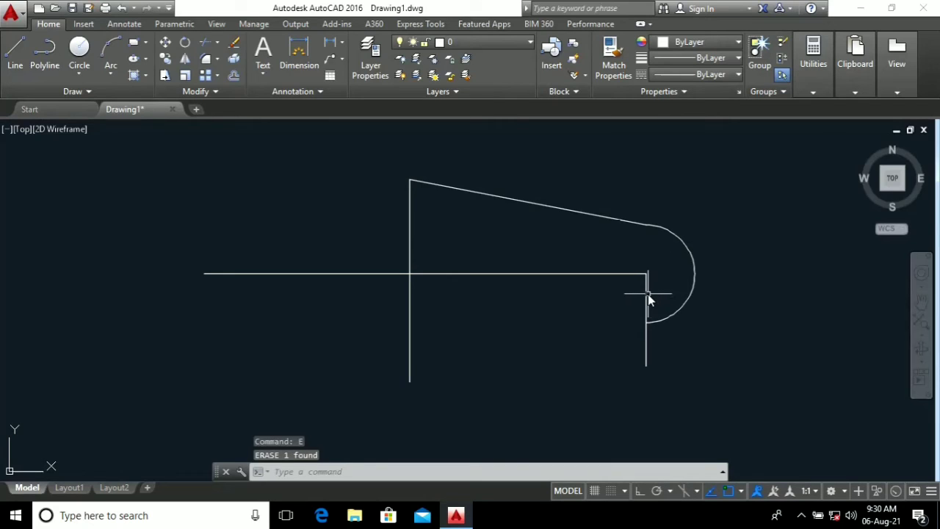
click(647, 297)
text(e)
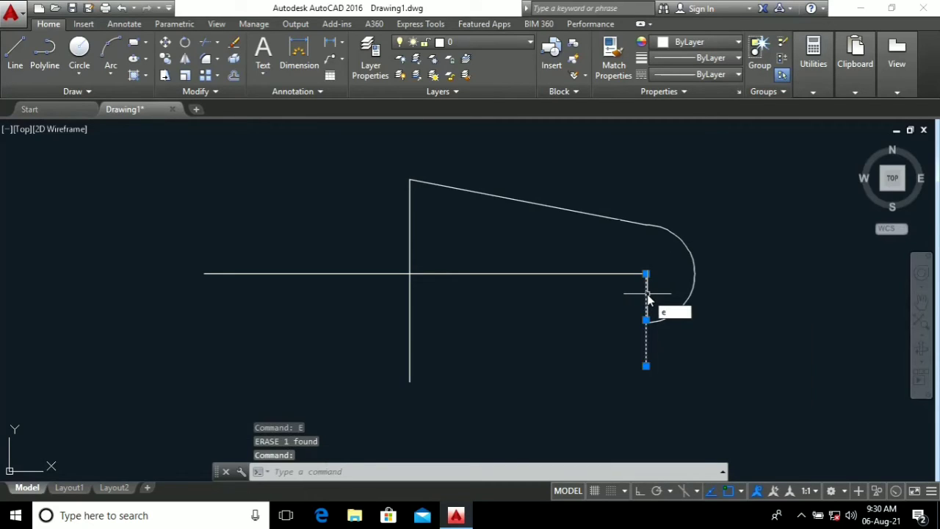
key(Return)
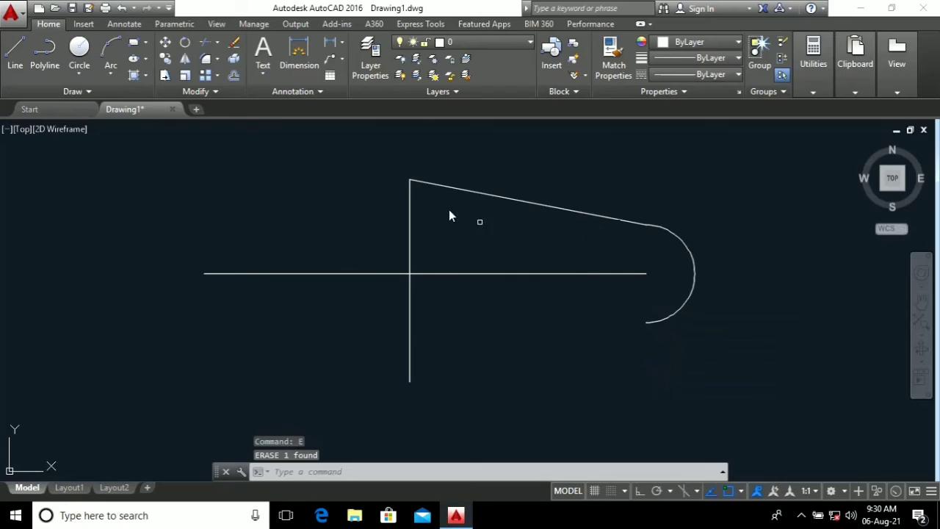
key(Escape)
key(Escape)
key(Escape)
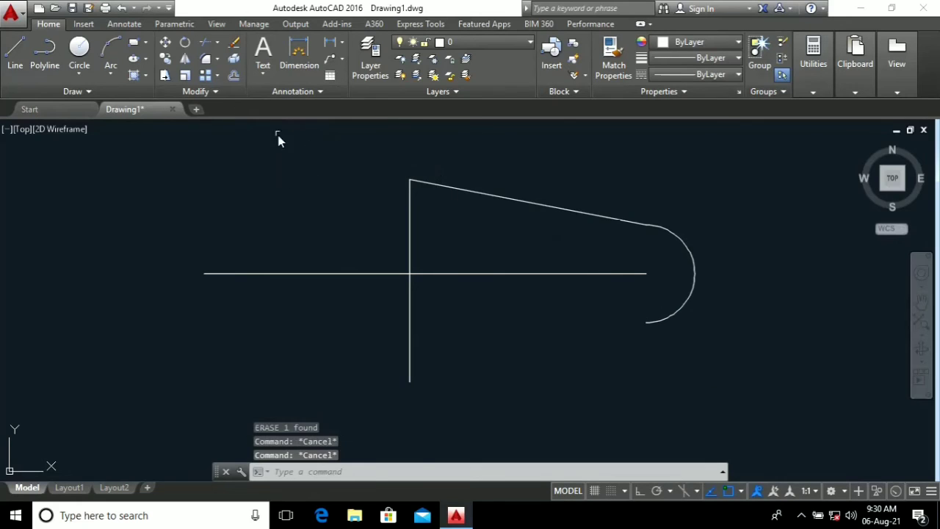
click(185, 62)
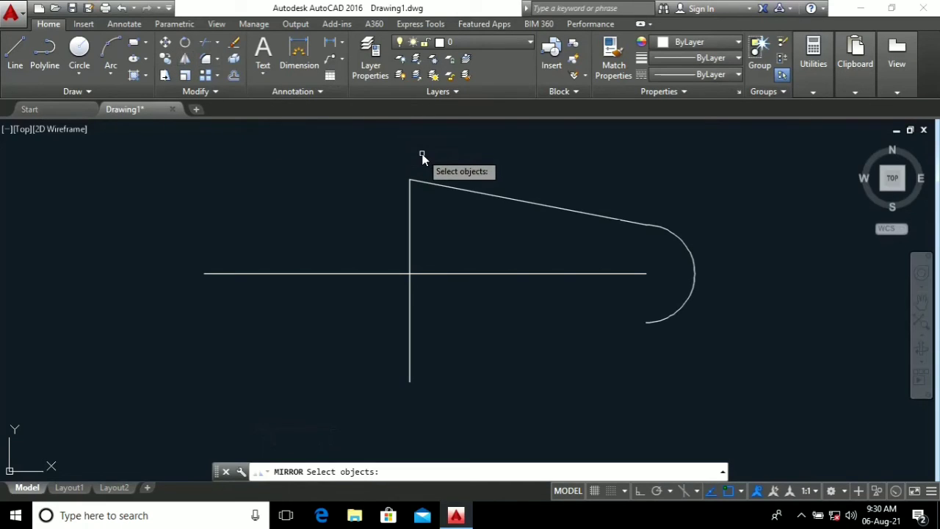
click(469, 192)
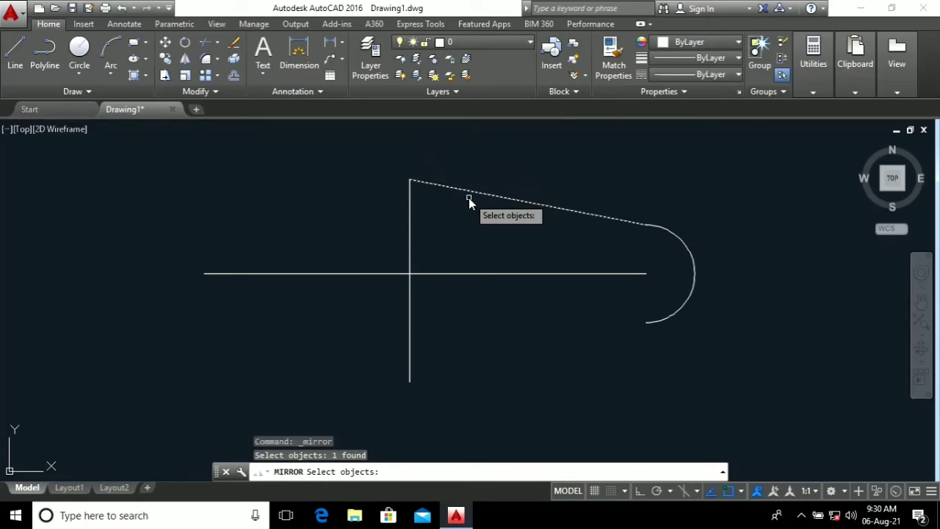
key(Return)
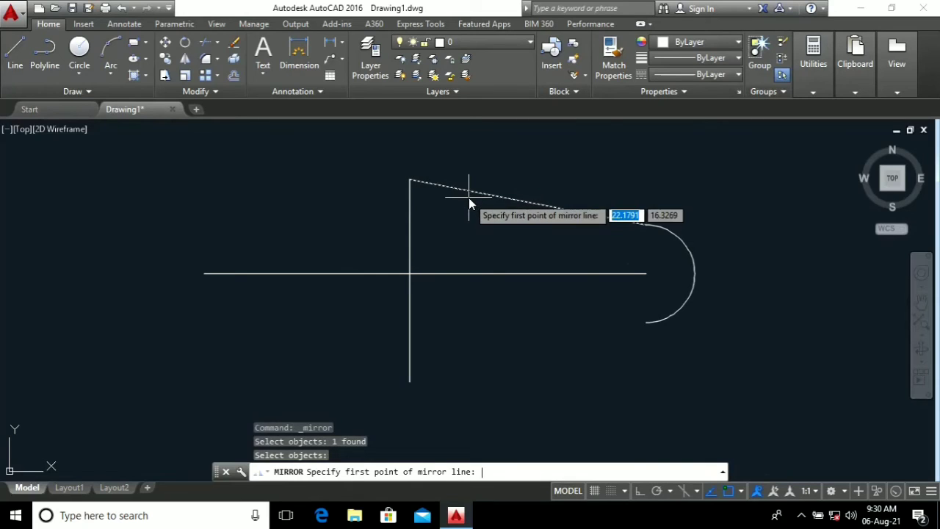
click(411, 276)
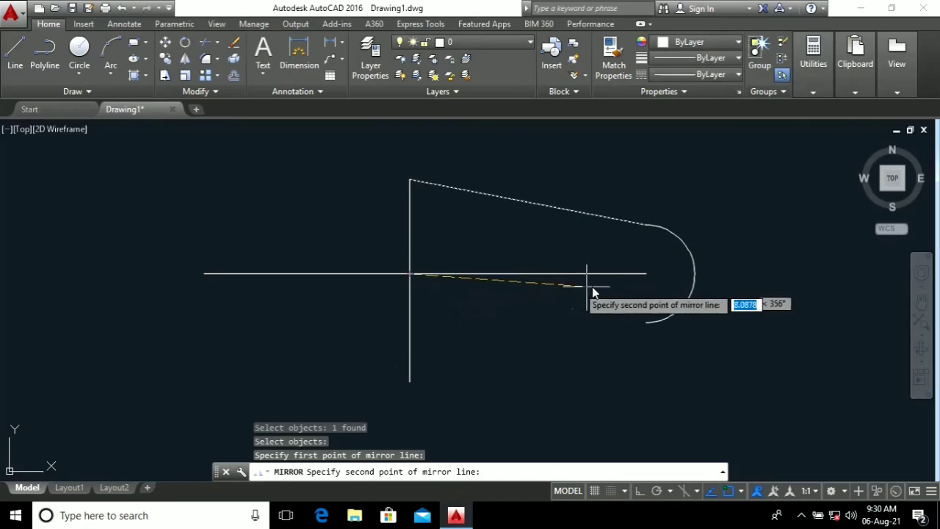
click(644, 279)
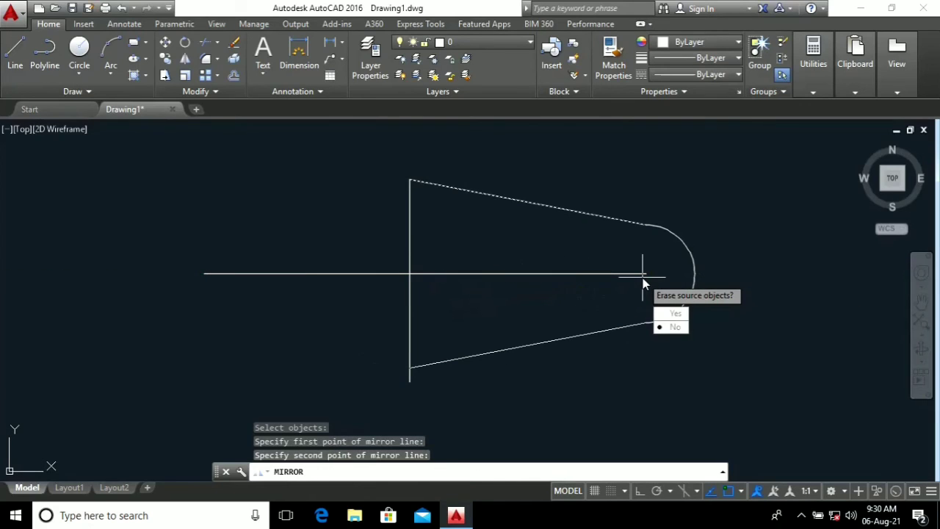
key(Escape)
key(Escape)
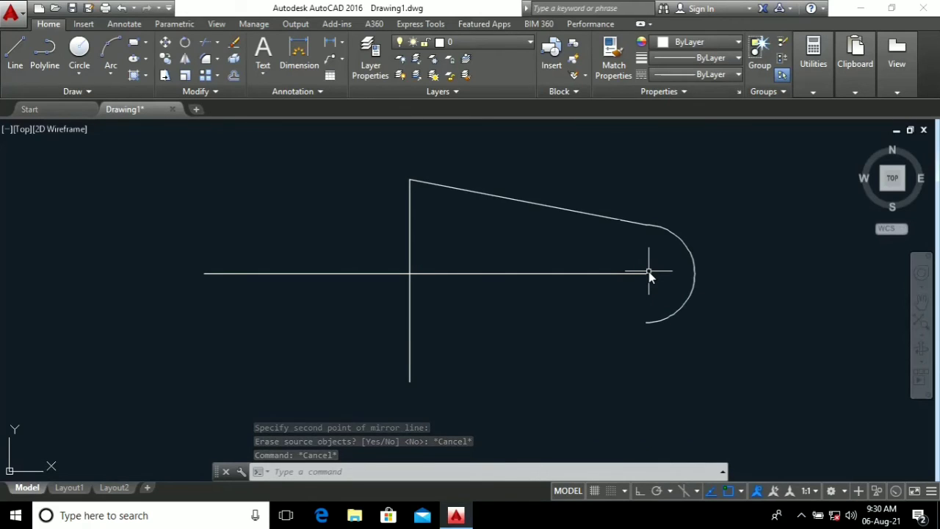
text(n)
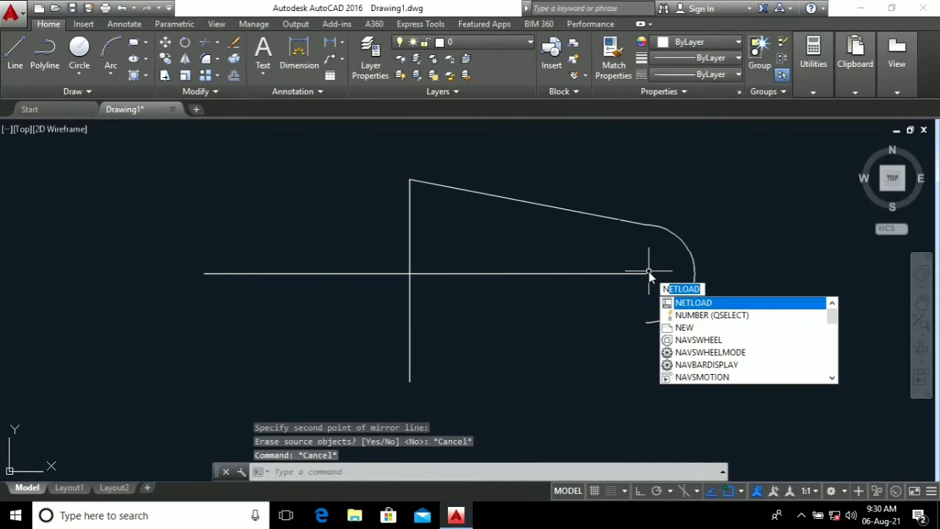
key(Escape)
key(Escape)
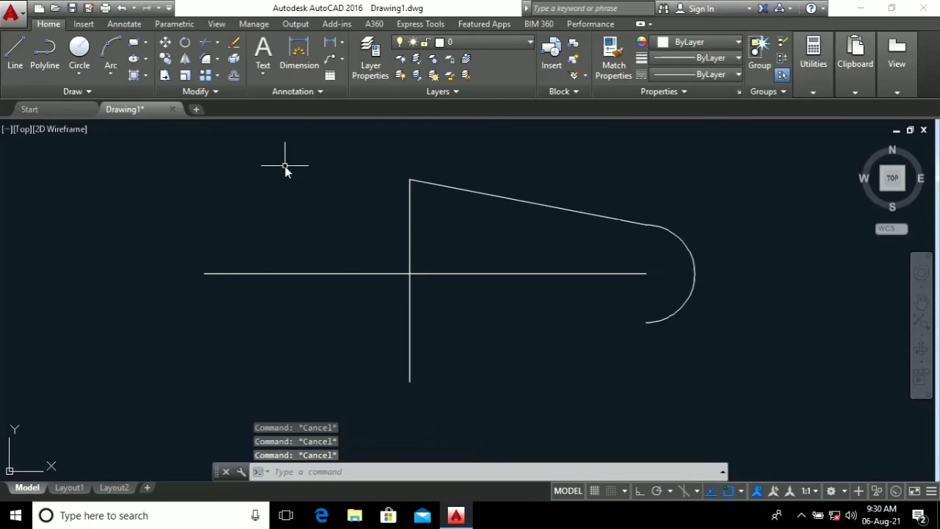
Mirror the sloping line across the horizontal centre line, keeping the source object
click(185, 59)
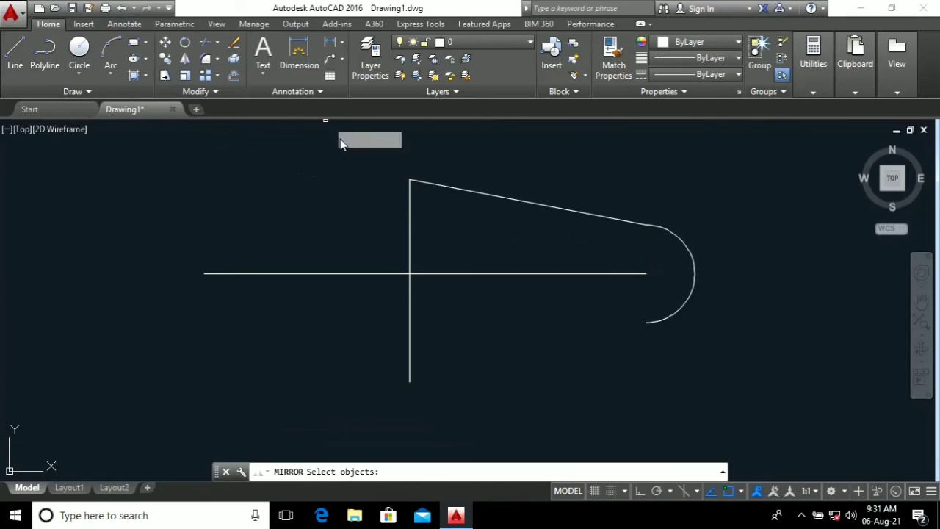
click(429, 183)
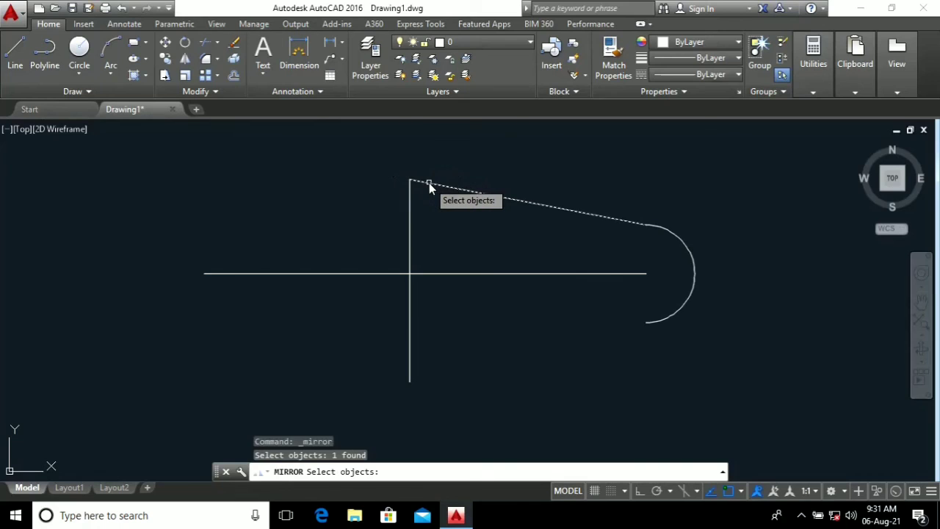
key(Return)
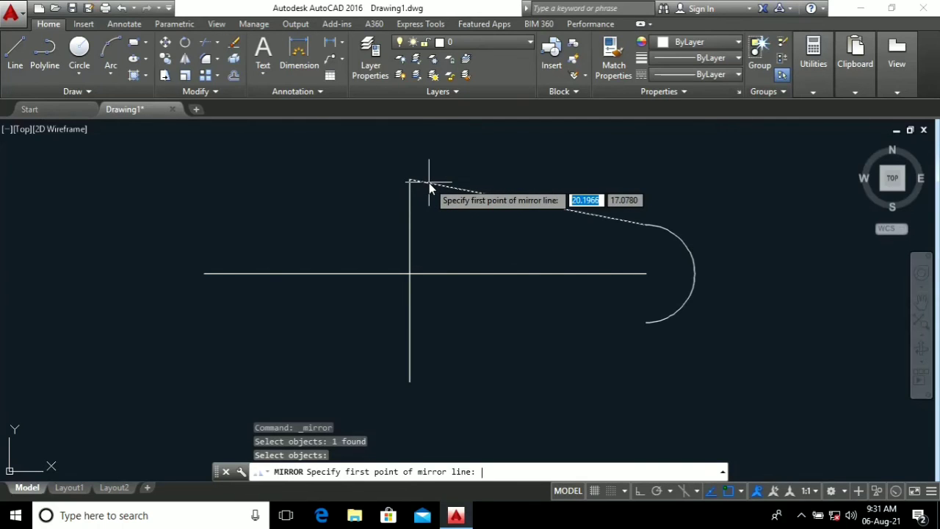
click(410, 273)
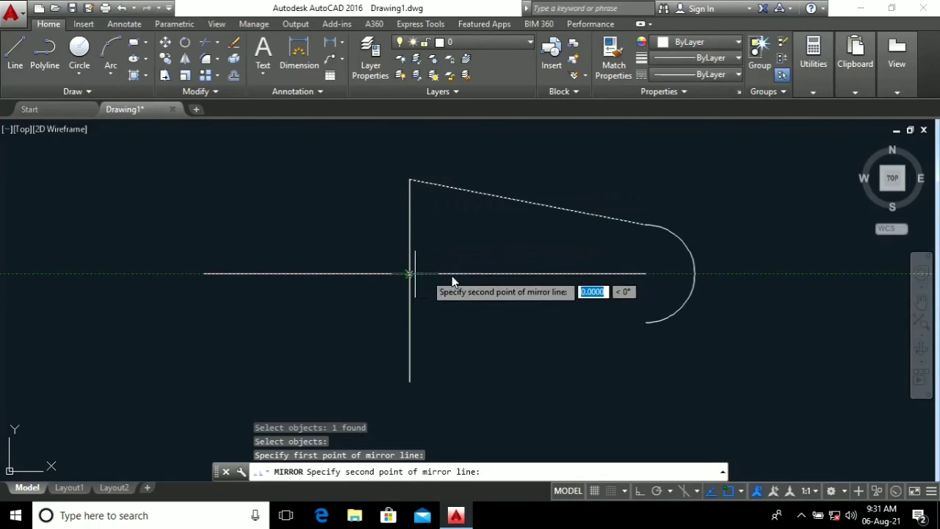
click(641, 278)
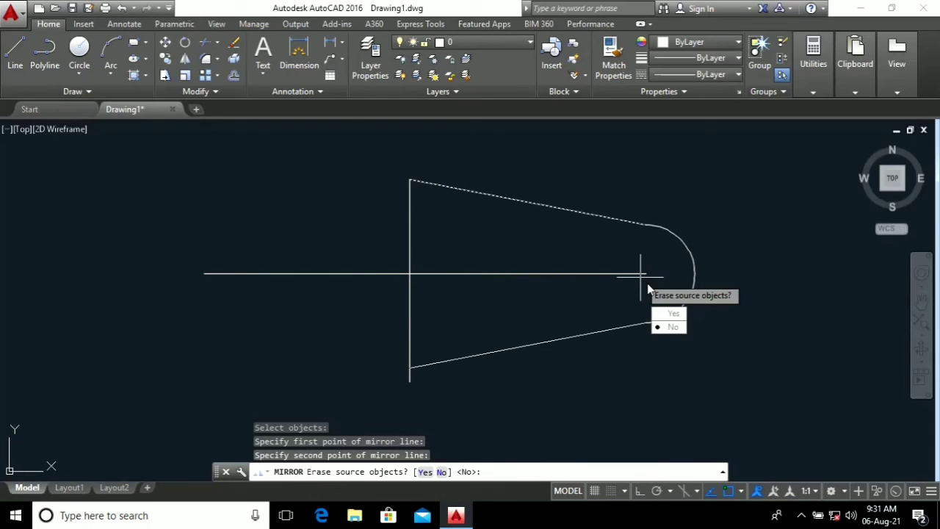
text(n)
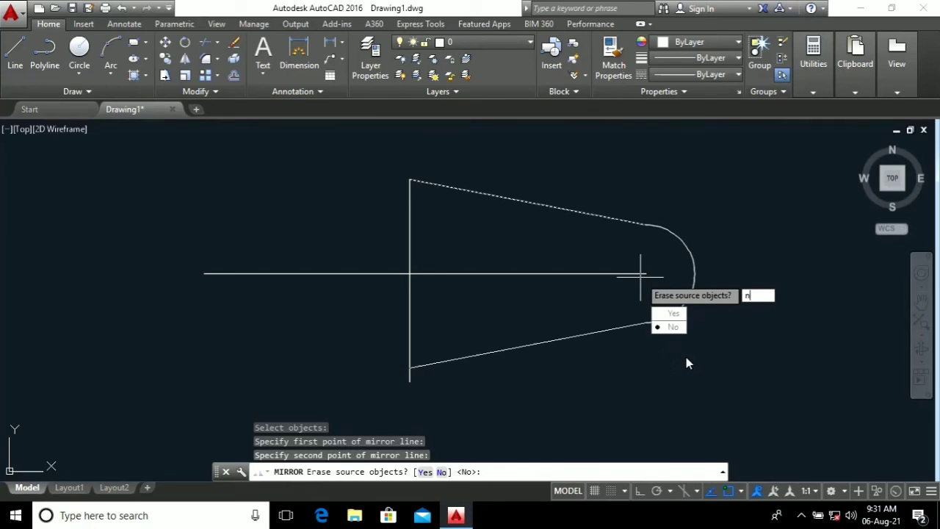
key(Return)
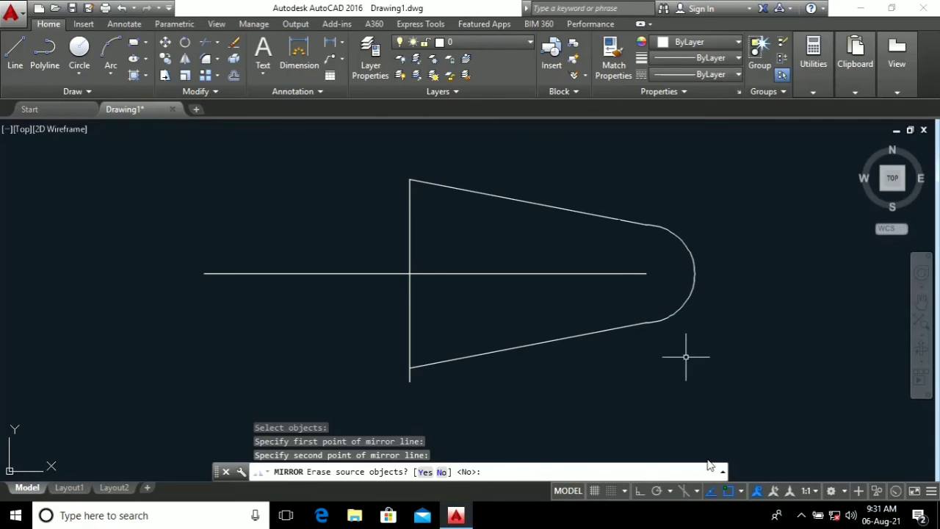
key(Escape)
key(Escape)
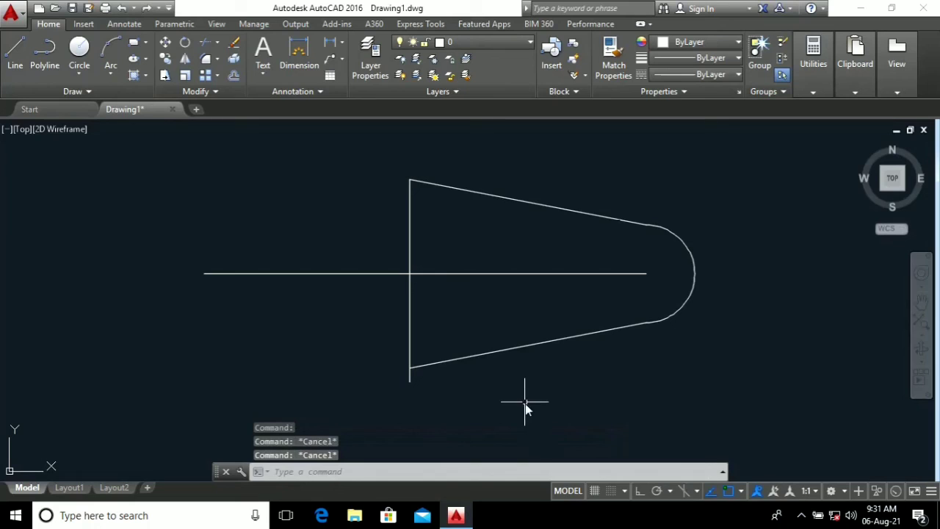
Mirror both sloping lines and the semicircle across the vertical centre line, keeping the source objects
click(186, 62)
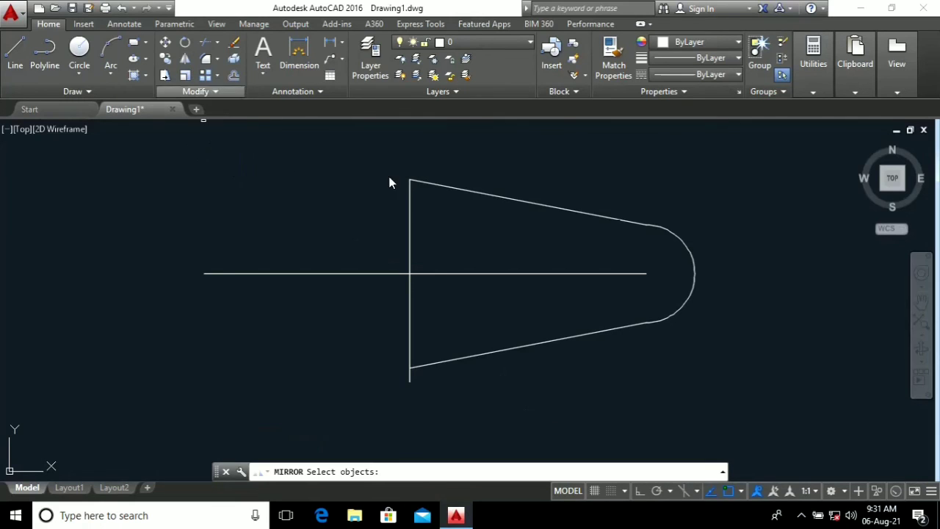
click(442, 186)
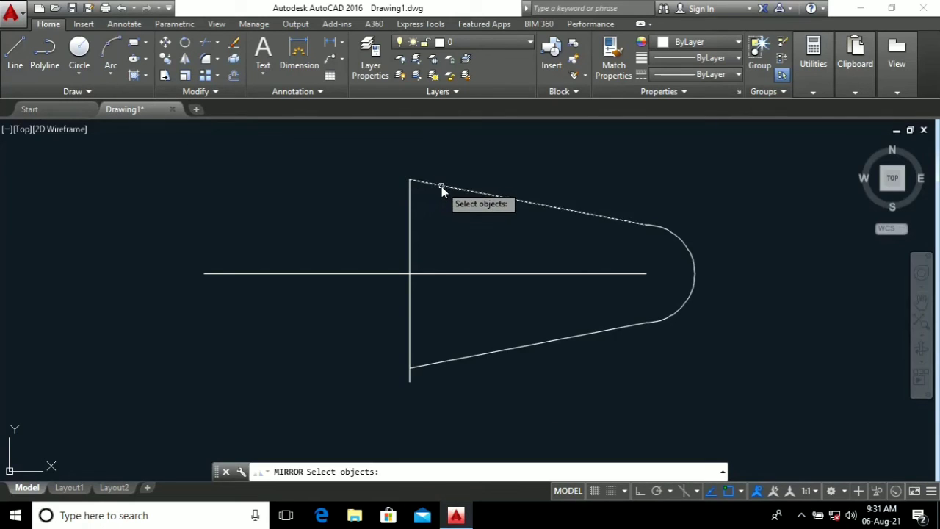
click(693, 265)
click(615, 331)
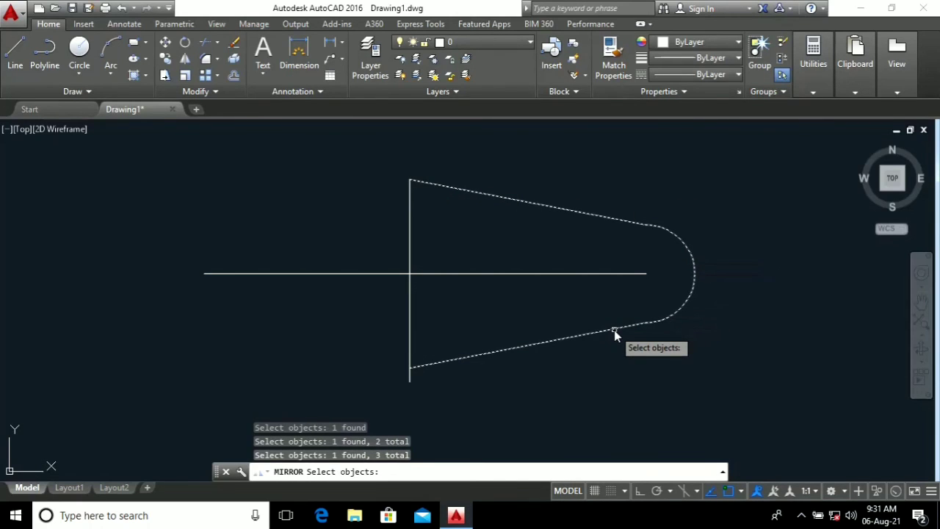
key(Return)
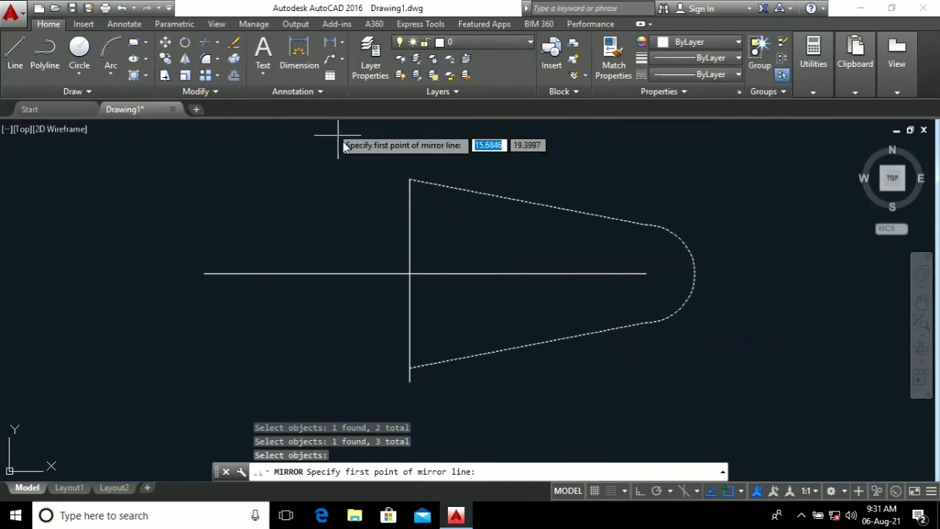
click(410, 180)
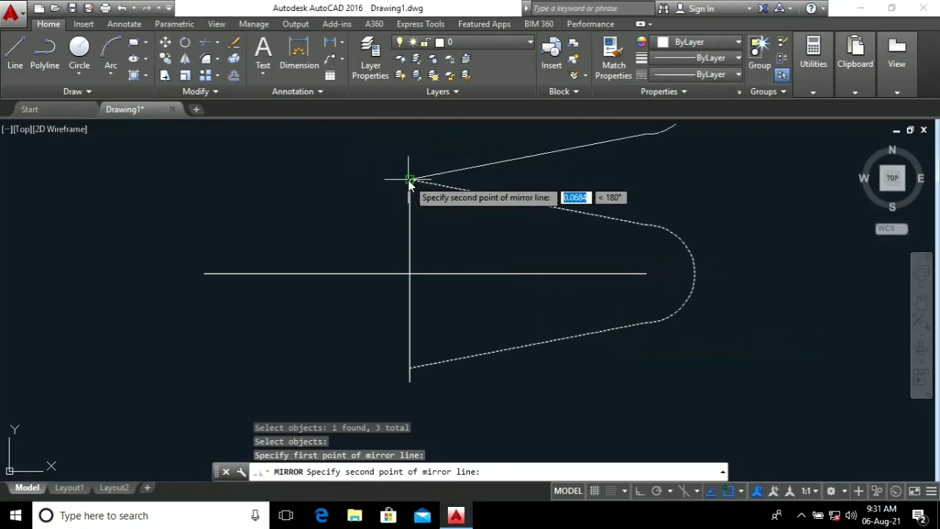
click(410, 374)
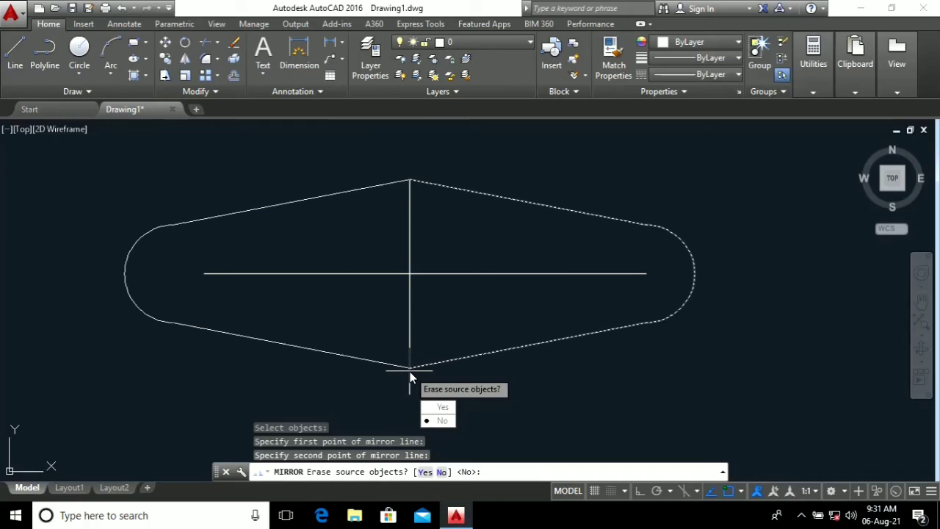
text(n)
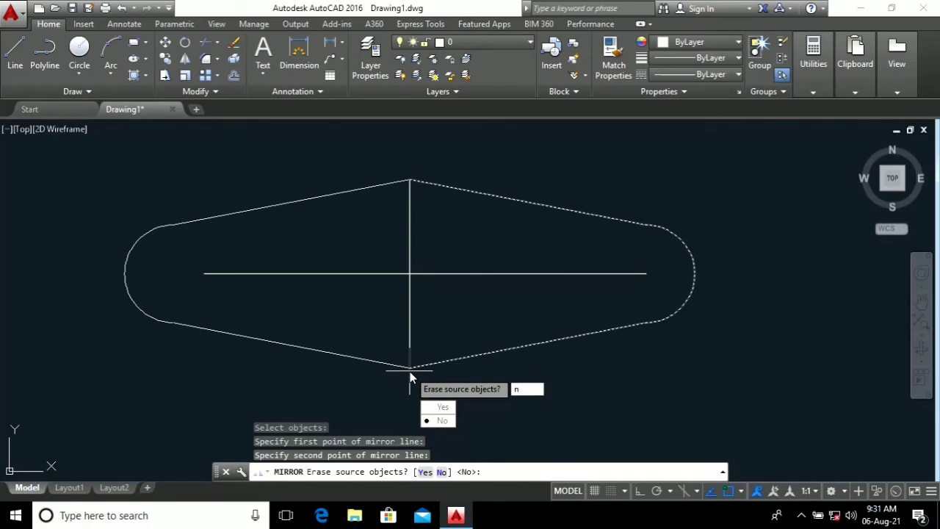
key(Return)
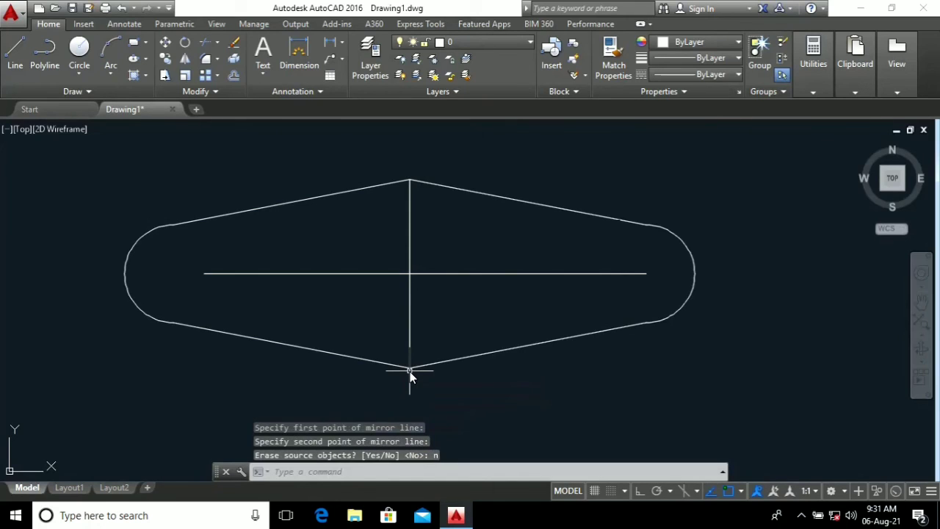